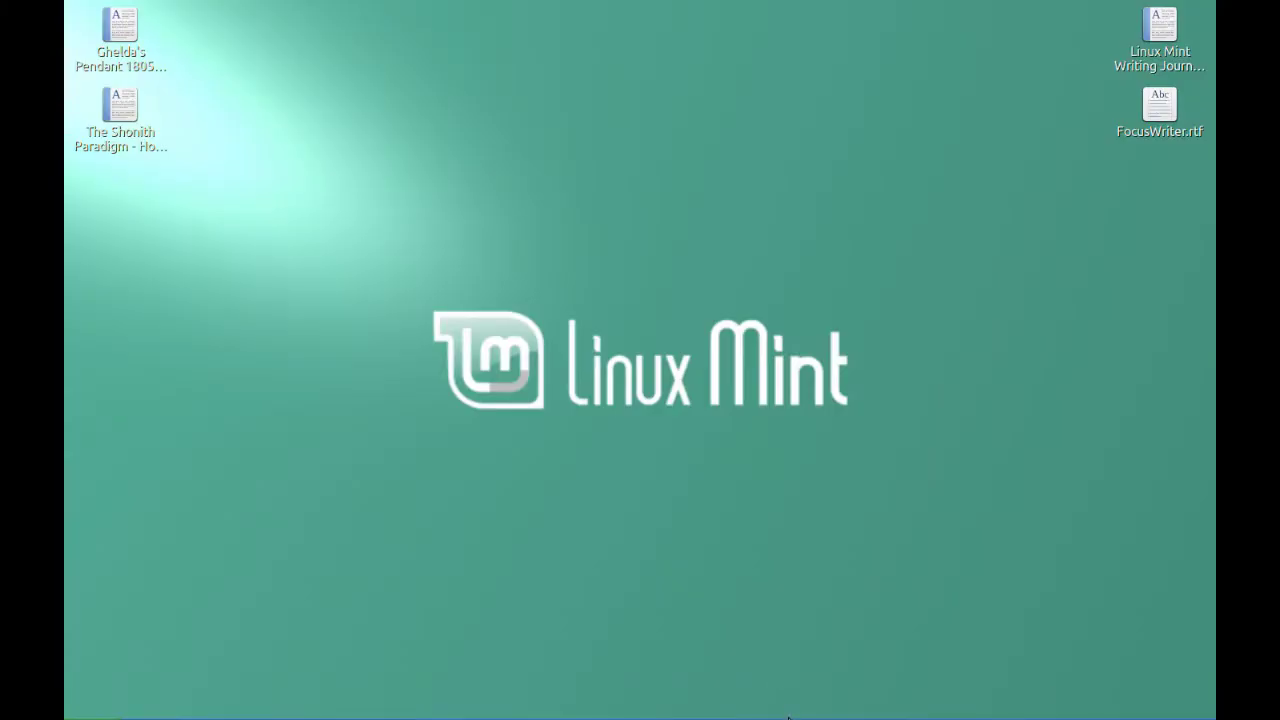
Finish the Bliss wallpaper setup in Backgrounds and minimise that window to show the desktop.
left_click(792, 712)
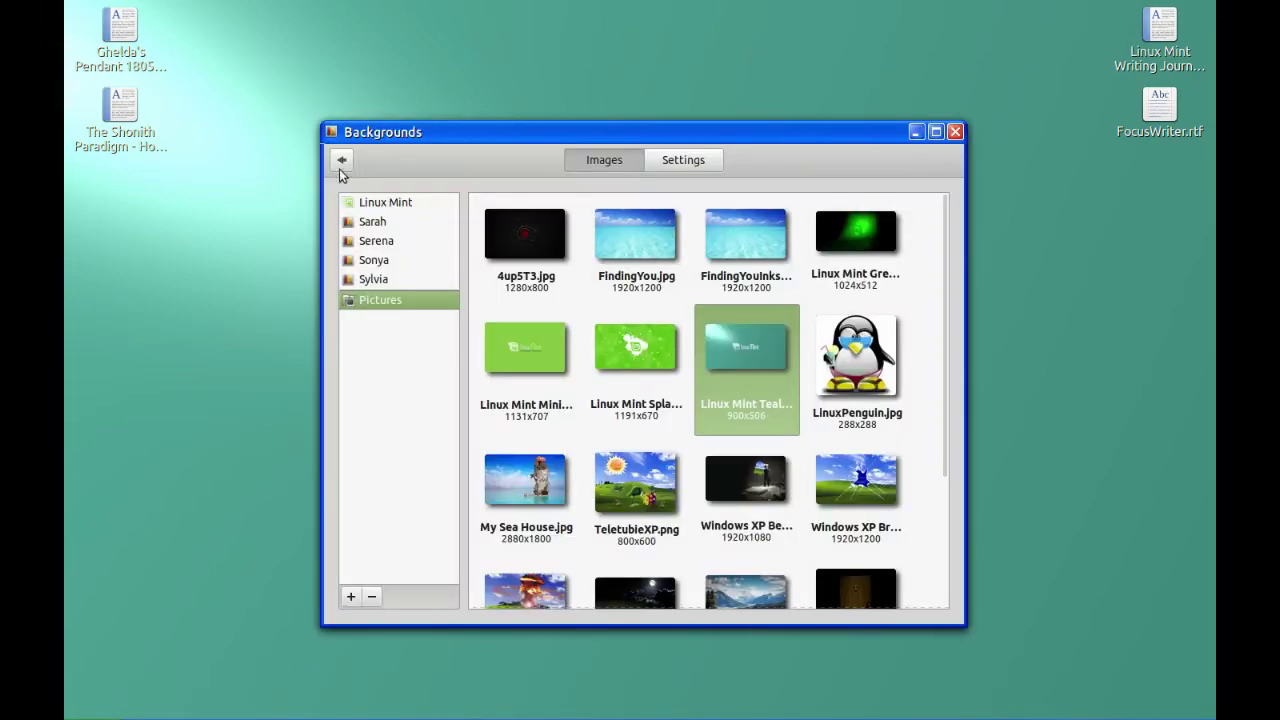
left_click(342, 159)
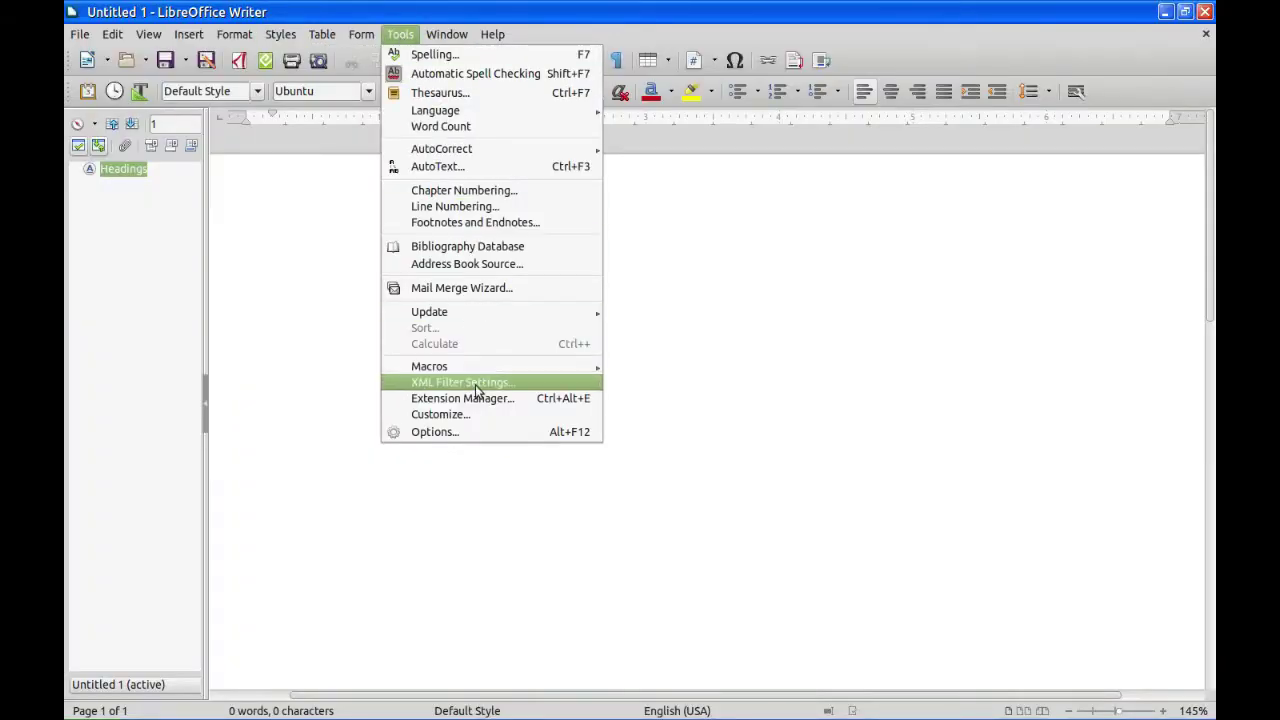
left_click(473, 433)
left_click(381, 237)
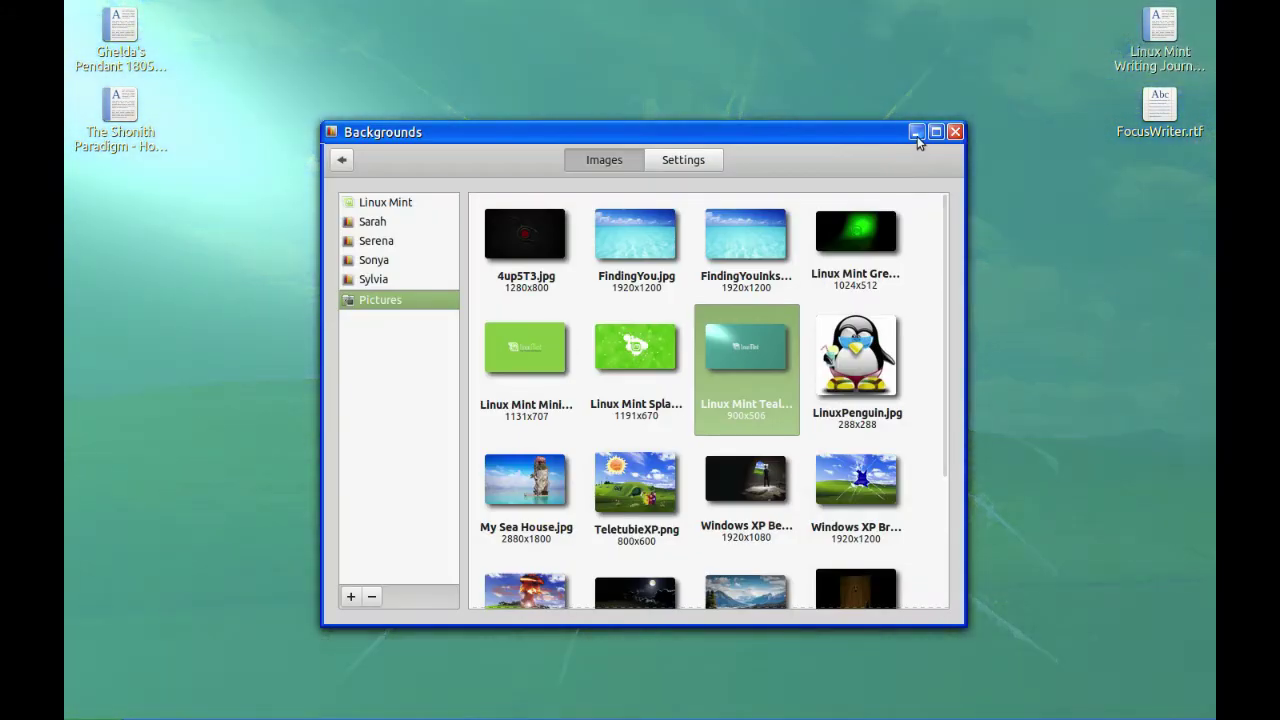
left_click(917, 133)
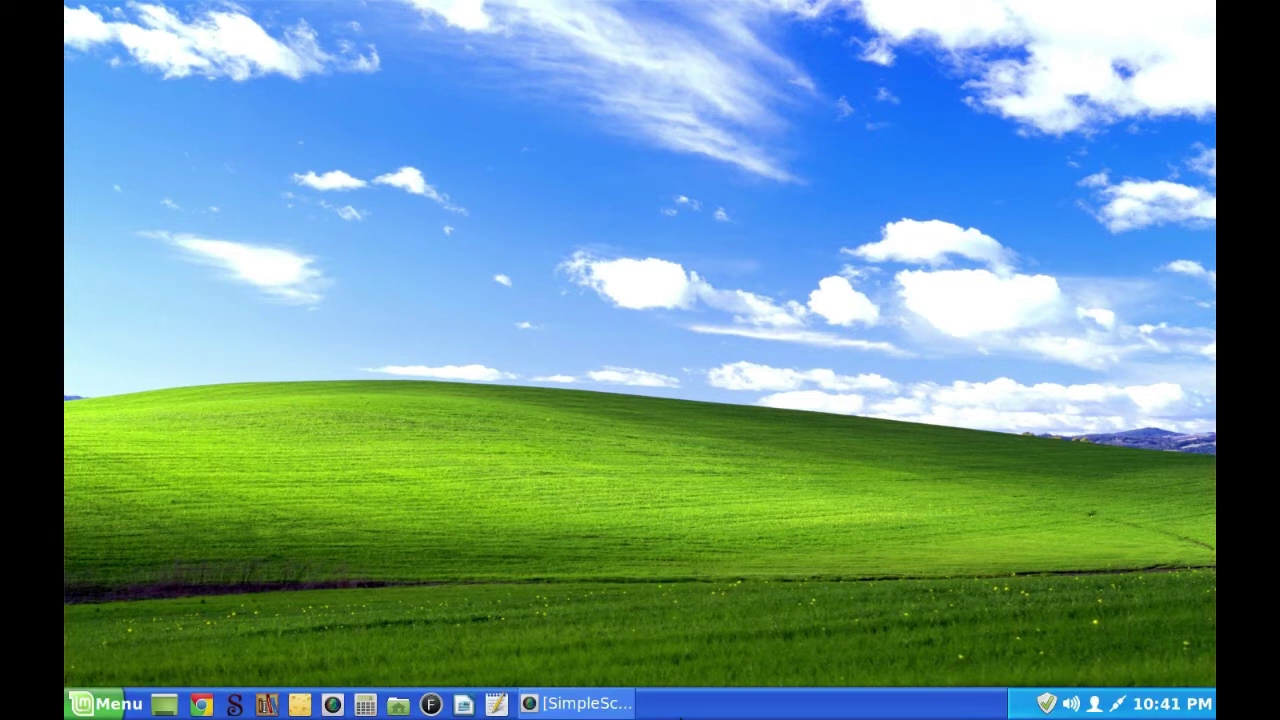
In System Settings' Themes, browse downloadable themes and decline the cache update.
left_click(80, 706)
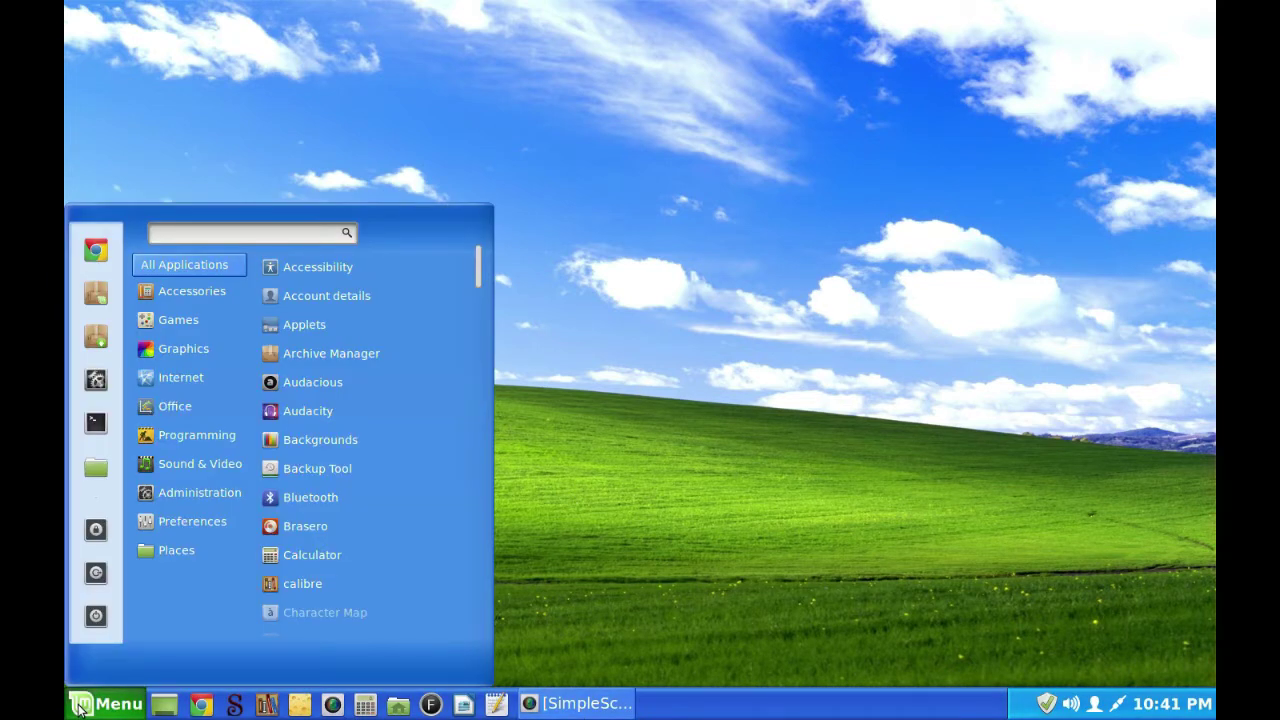
left_click(95, 380)
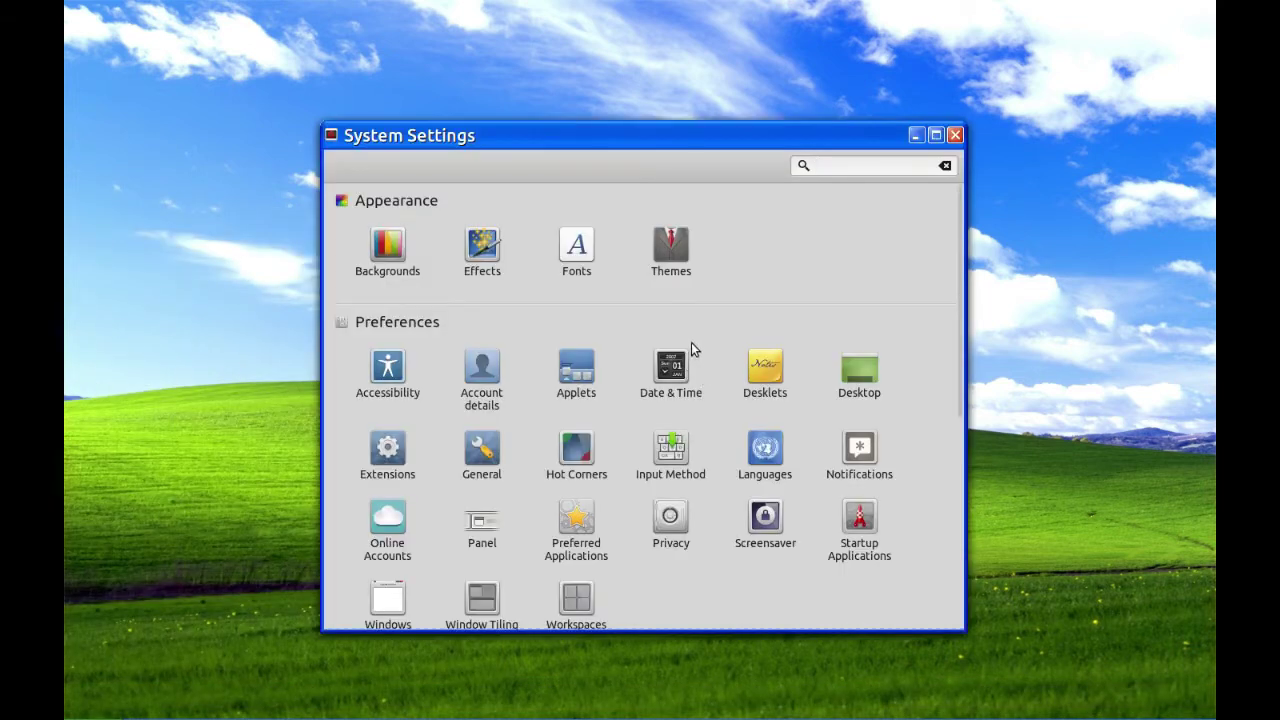
left_click(681, 243)
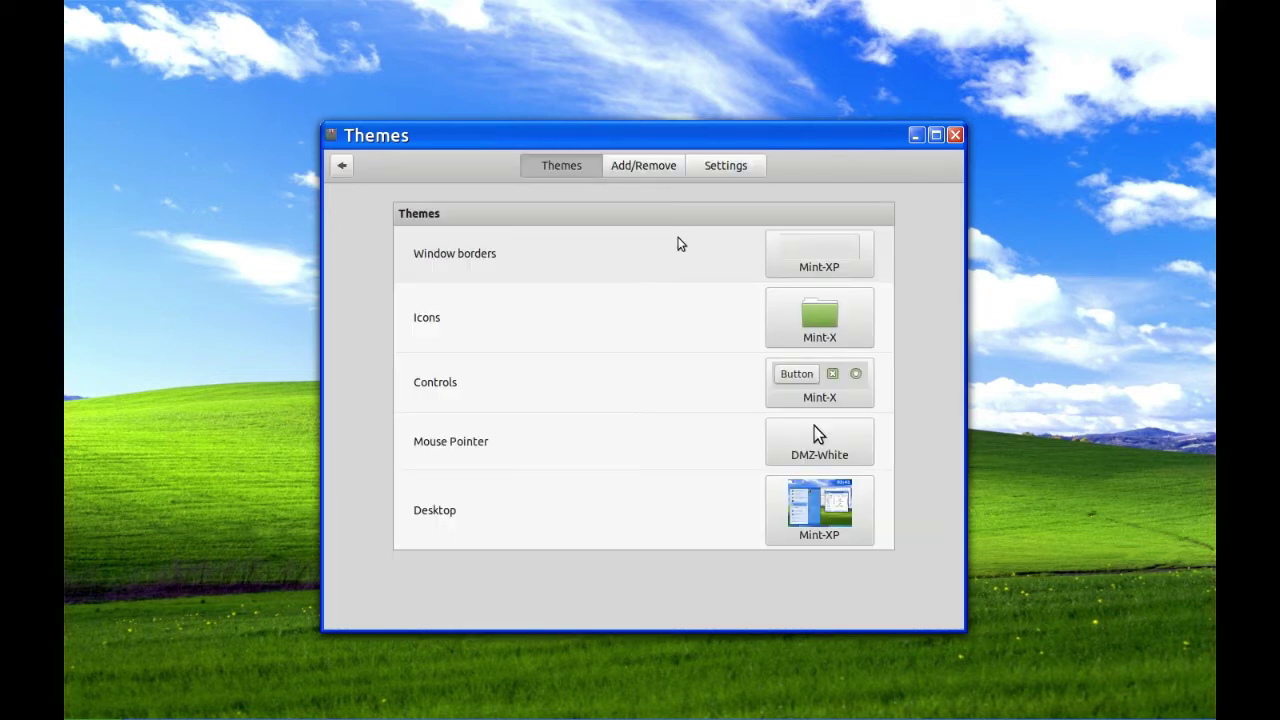
left_click(643, 166)
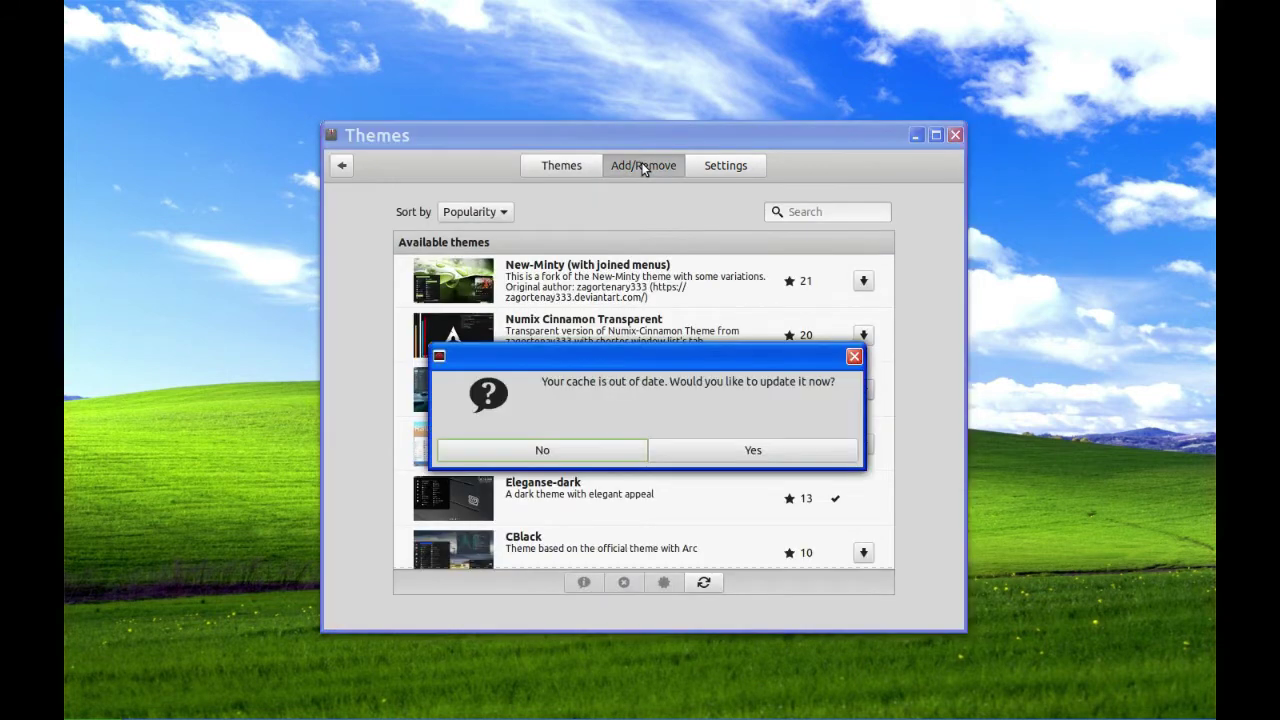
left_click(568, 453)
Scroll down to the installed Mint-XP theme, then minimise the Themes window.
scroll(757, 366, "down", 2)
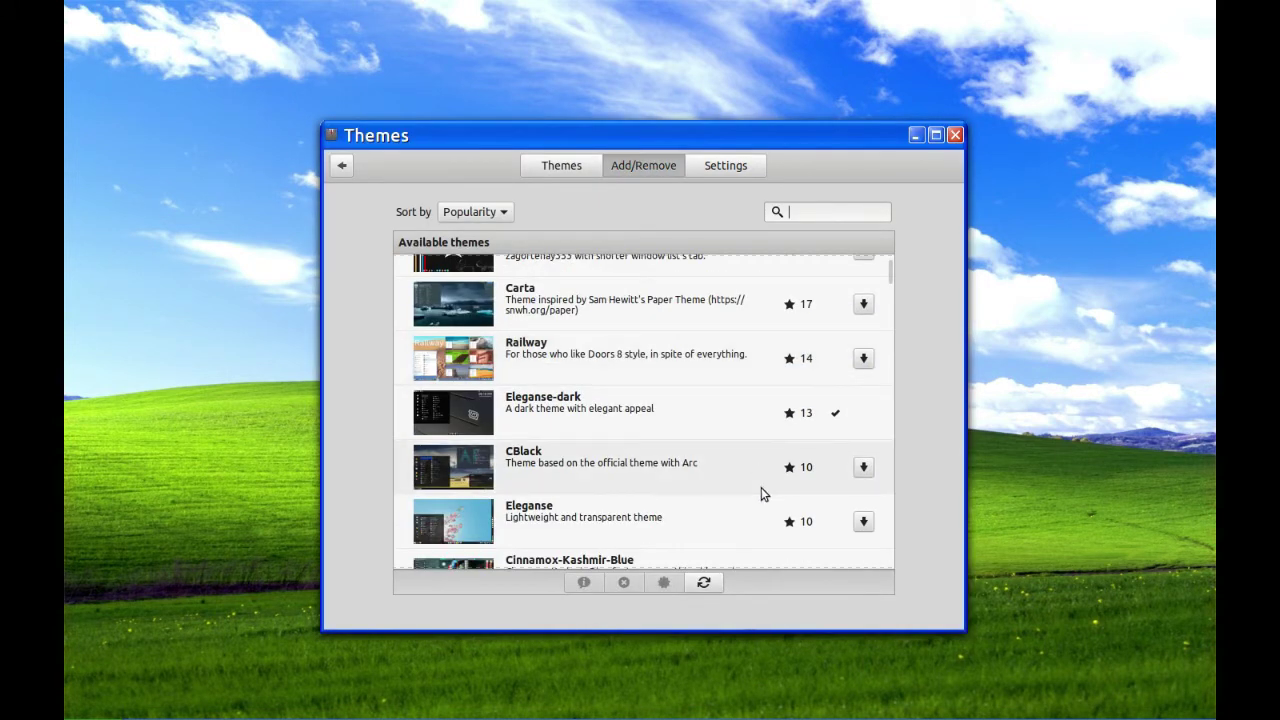
scroll(742, 445, "down", 1)
scroll(742, 445, "down", 12)
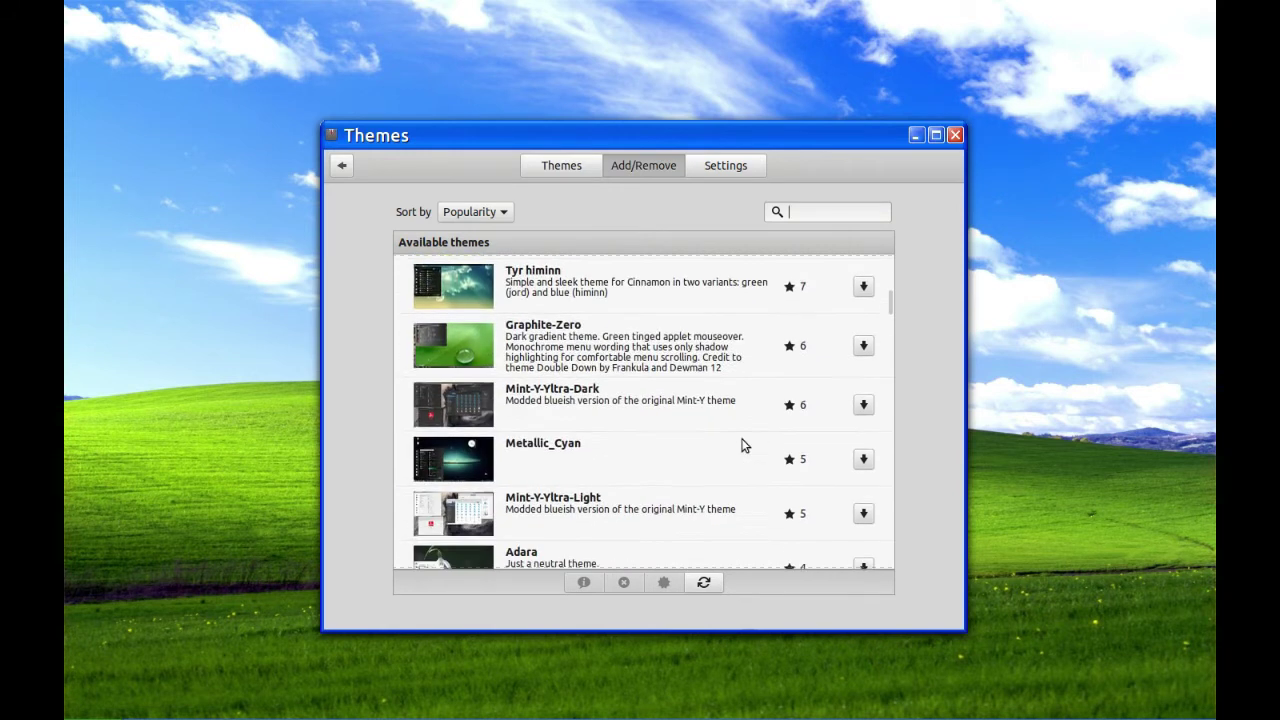
scroll(742, 445, "down", 9)
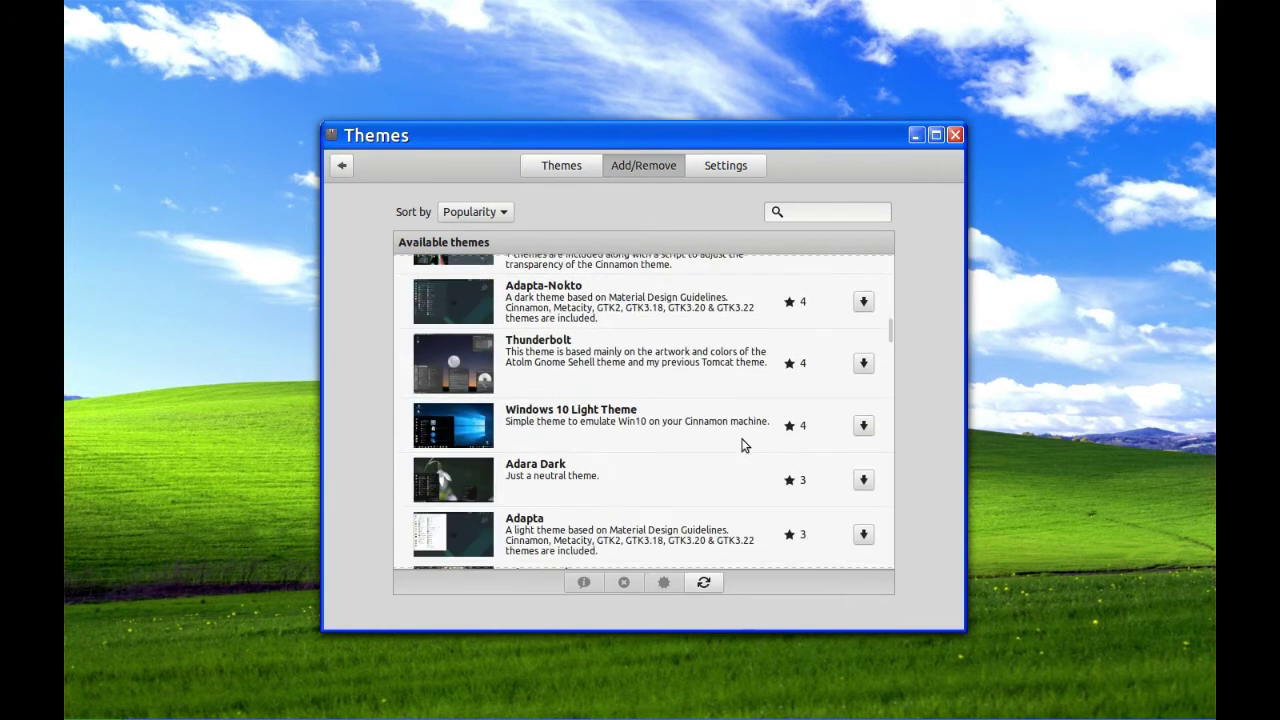
scroll(742, 445, "down", 8)
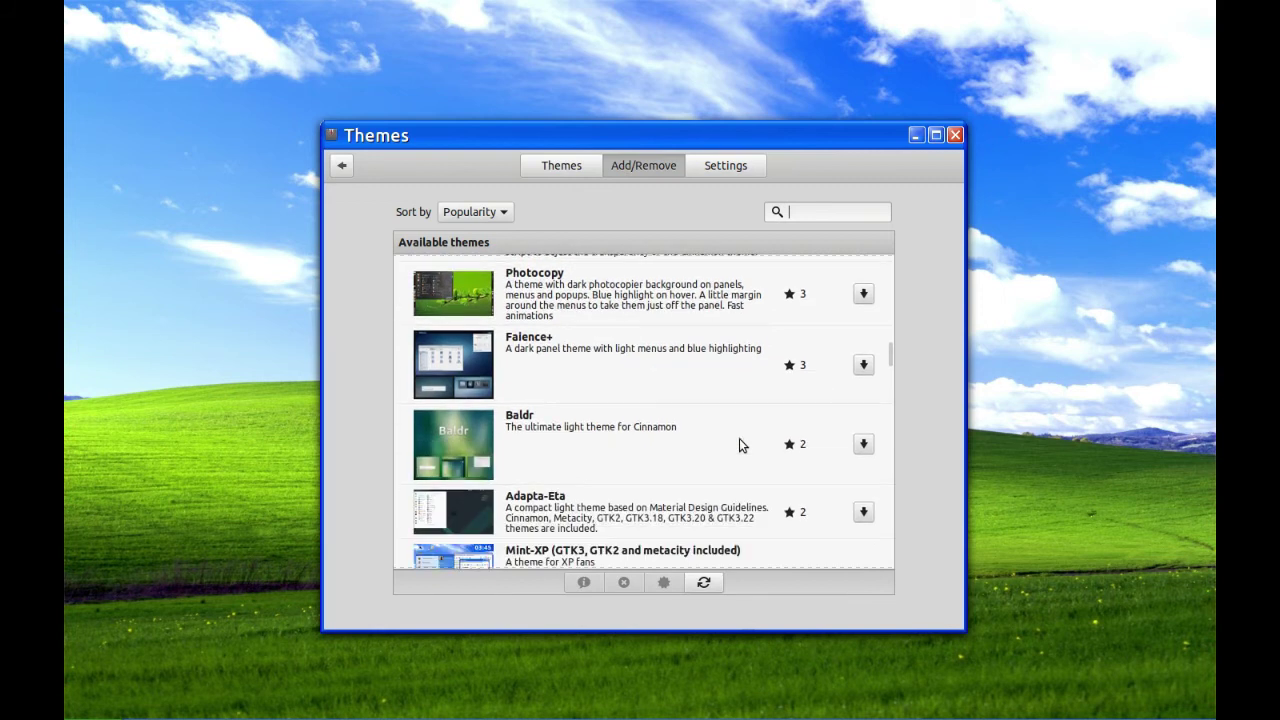
scroll(739, 438, "down", 1)
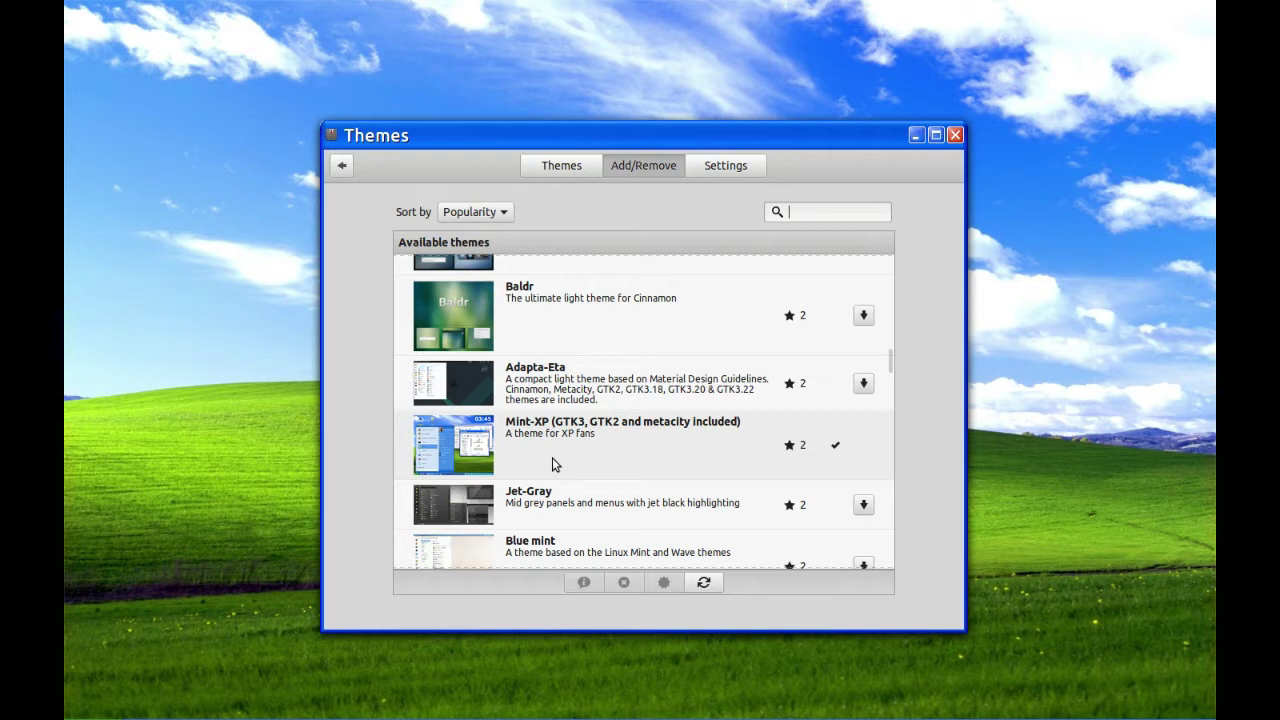
left_click(915, 136)
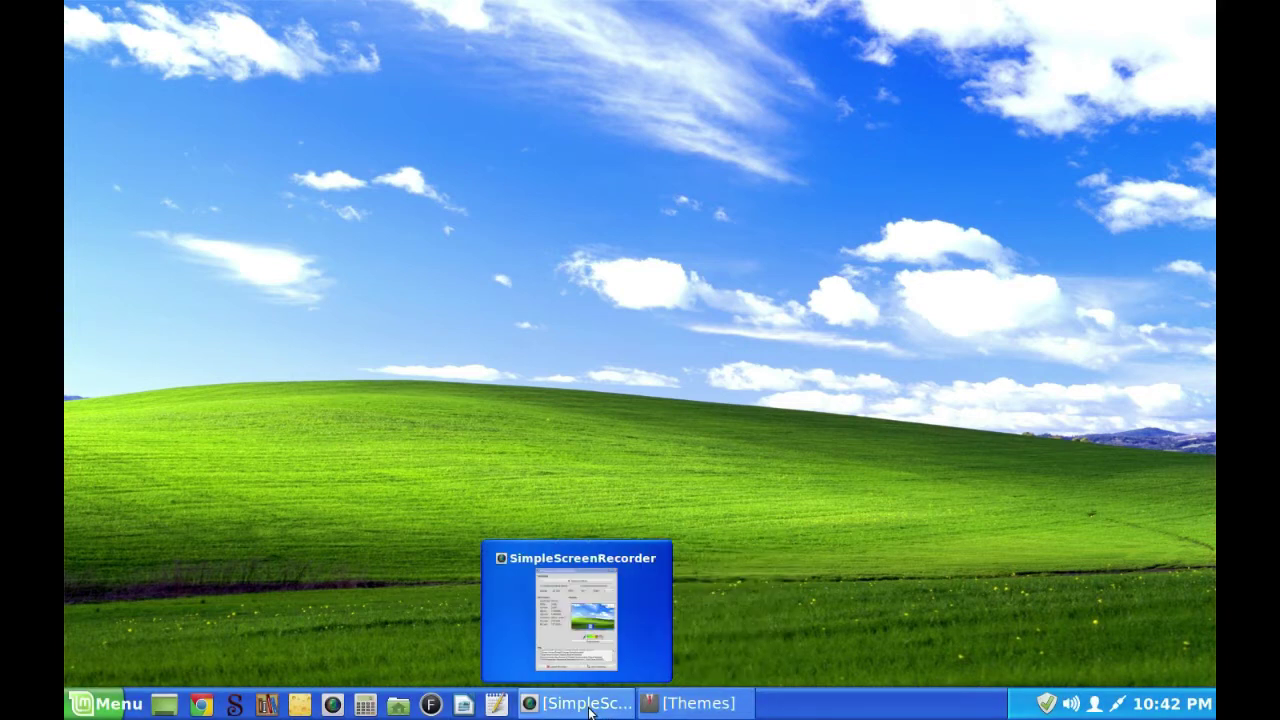
Open the Home folder in Nemo, then briefly toggle the applications menu and clock calendar.
left_click(398, 706)
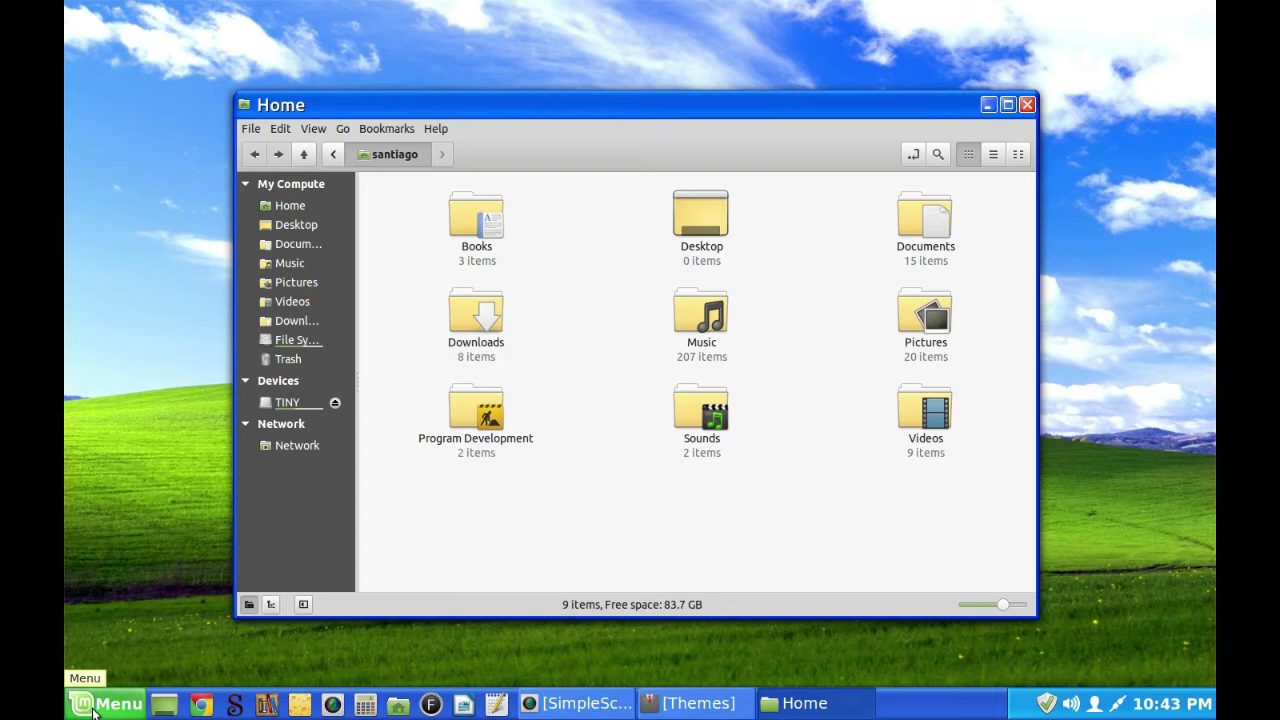
left_click(92, 710)
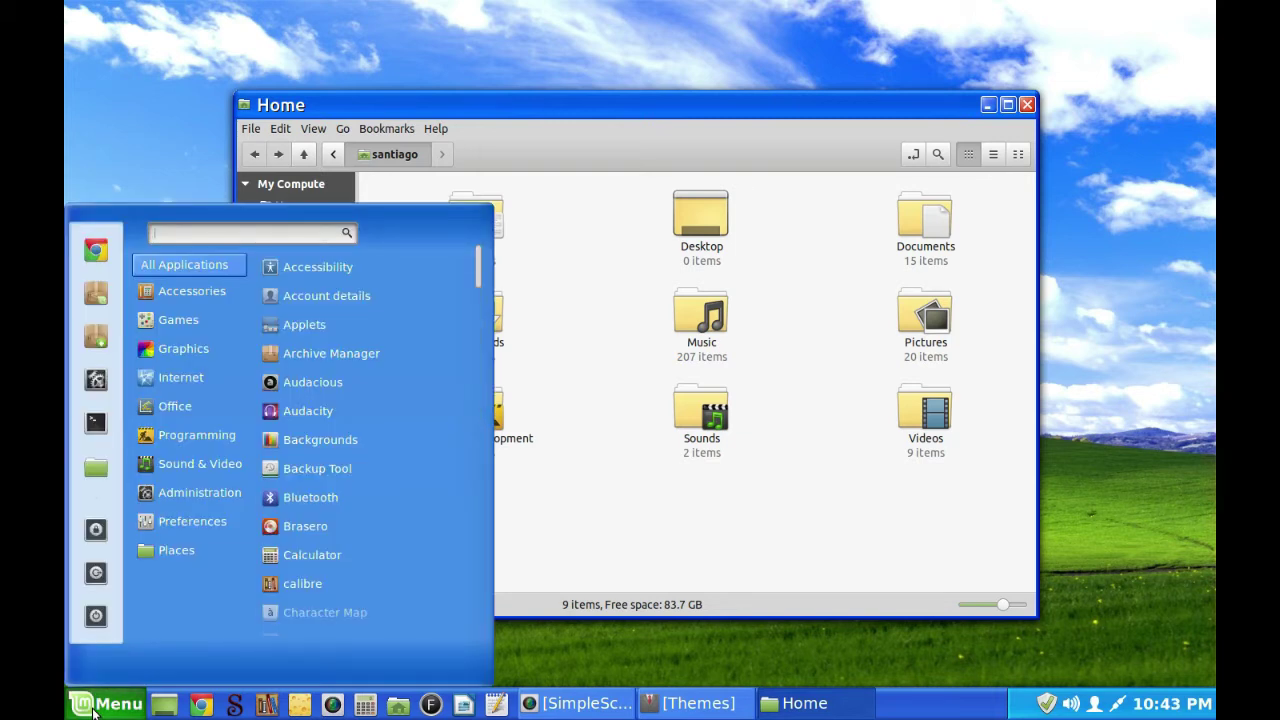
left_click(92, 710)
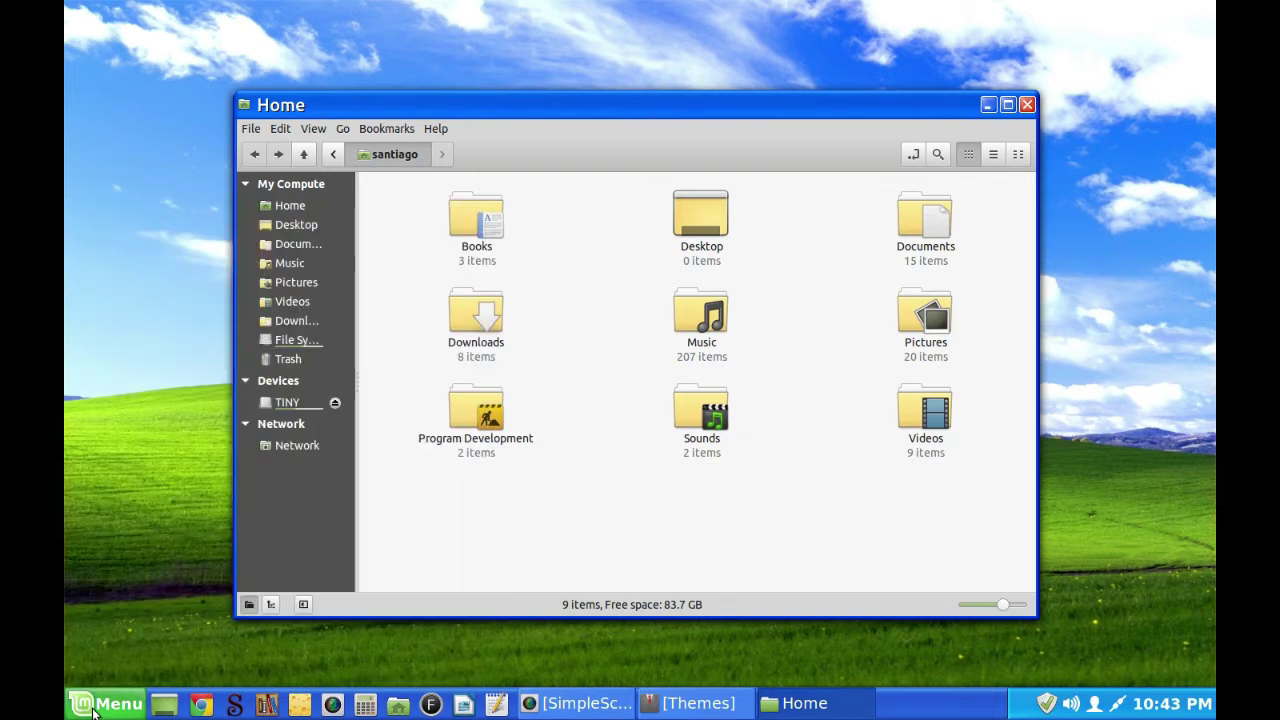
left_click(1157, 710)
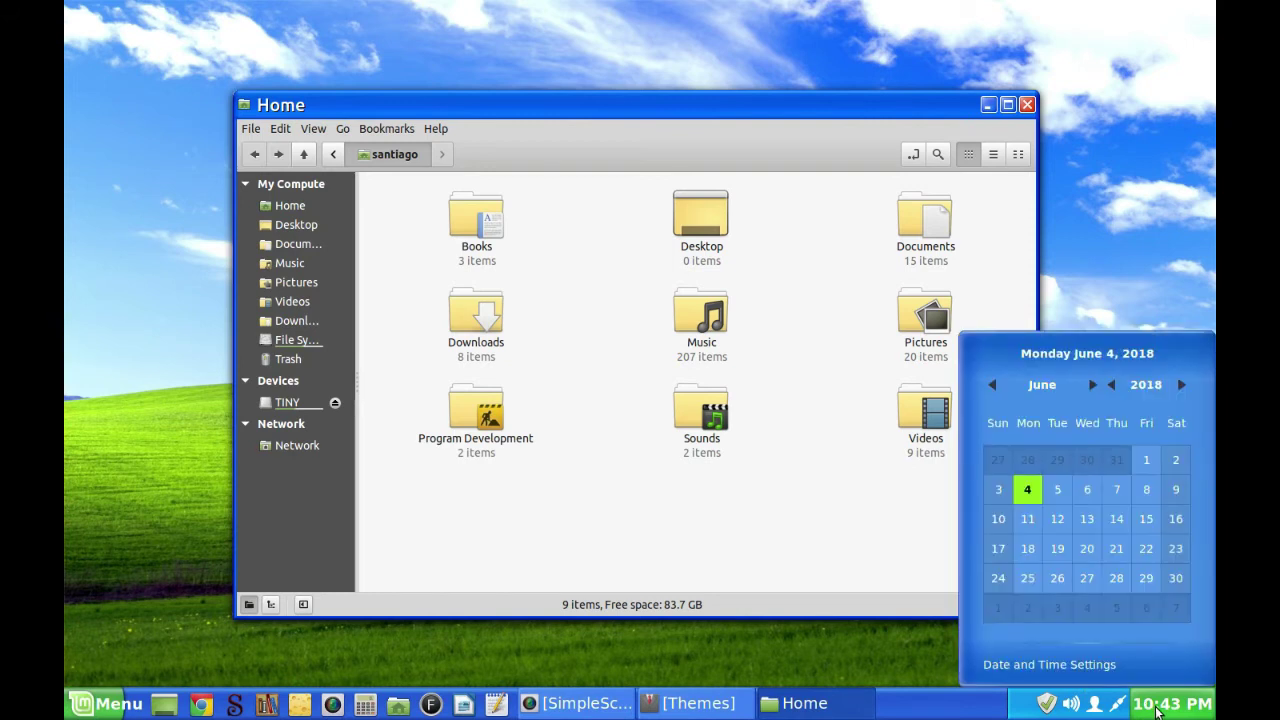
left_click(1157, 710)
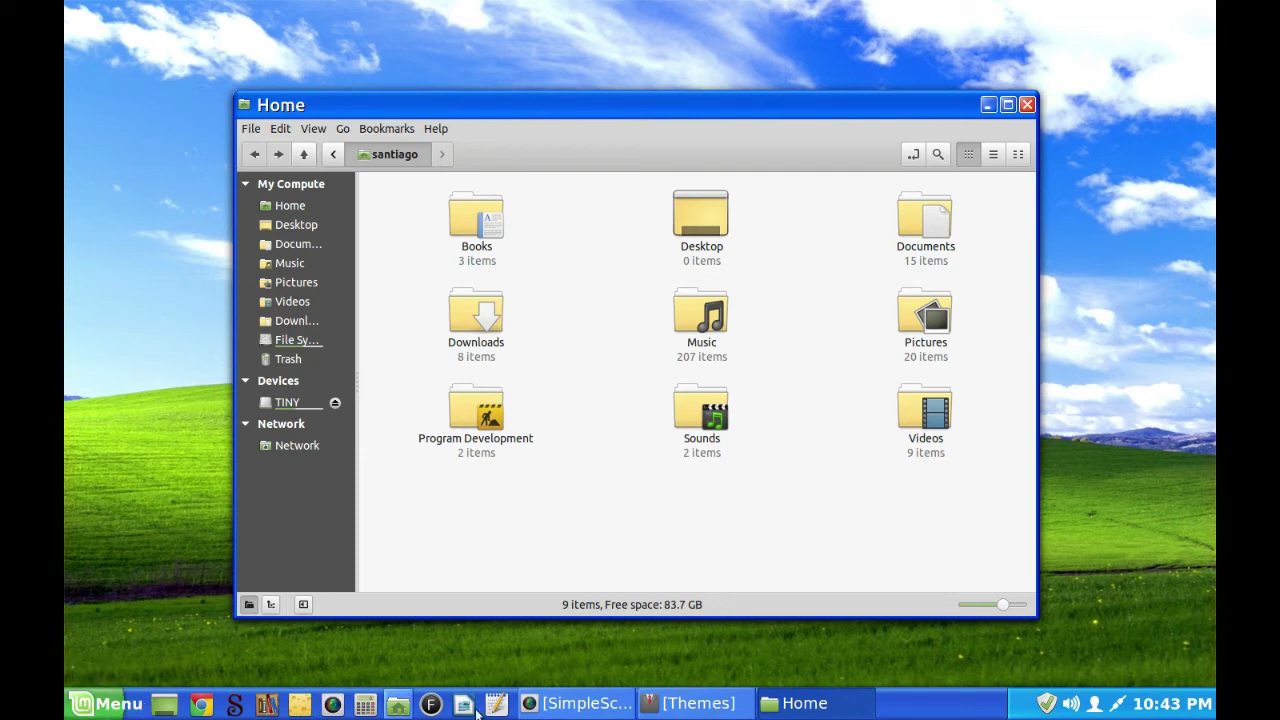
Restore System Settings, go back to its main page and open Sound under Hardware.
left_click(718, 702)
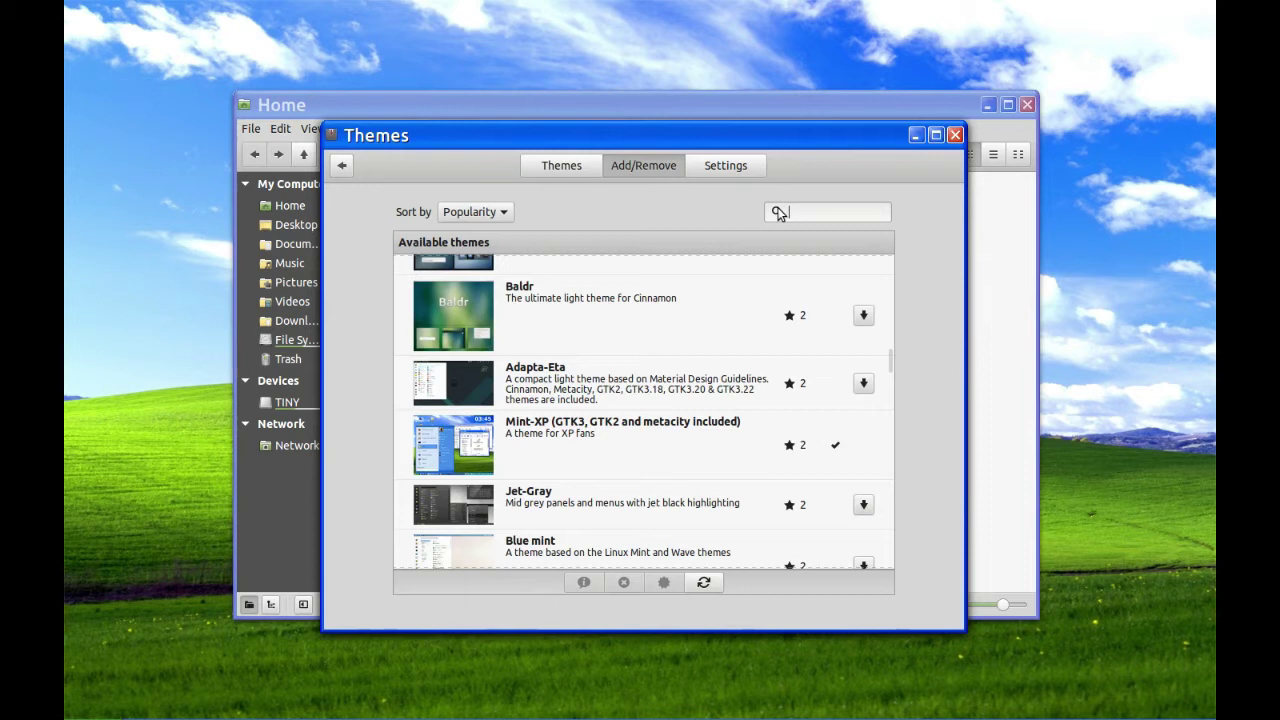
left_click(338, 166)
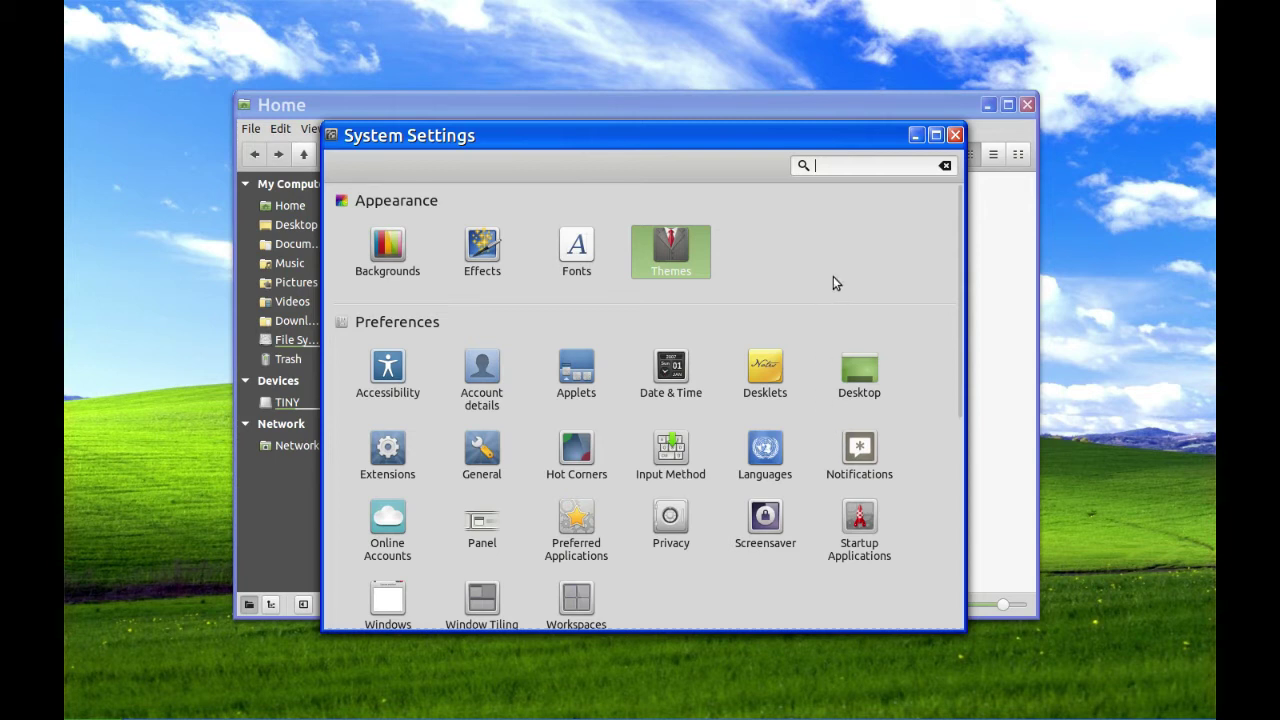
scroll(835, 296, "down", 4)
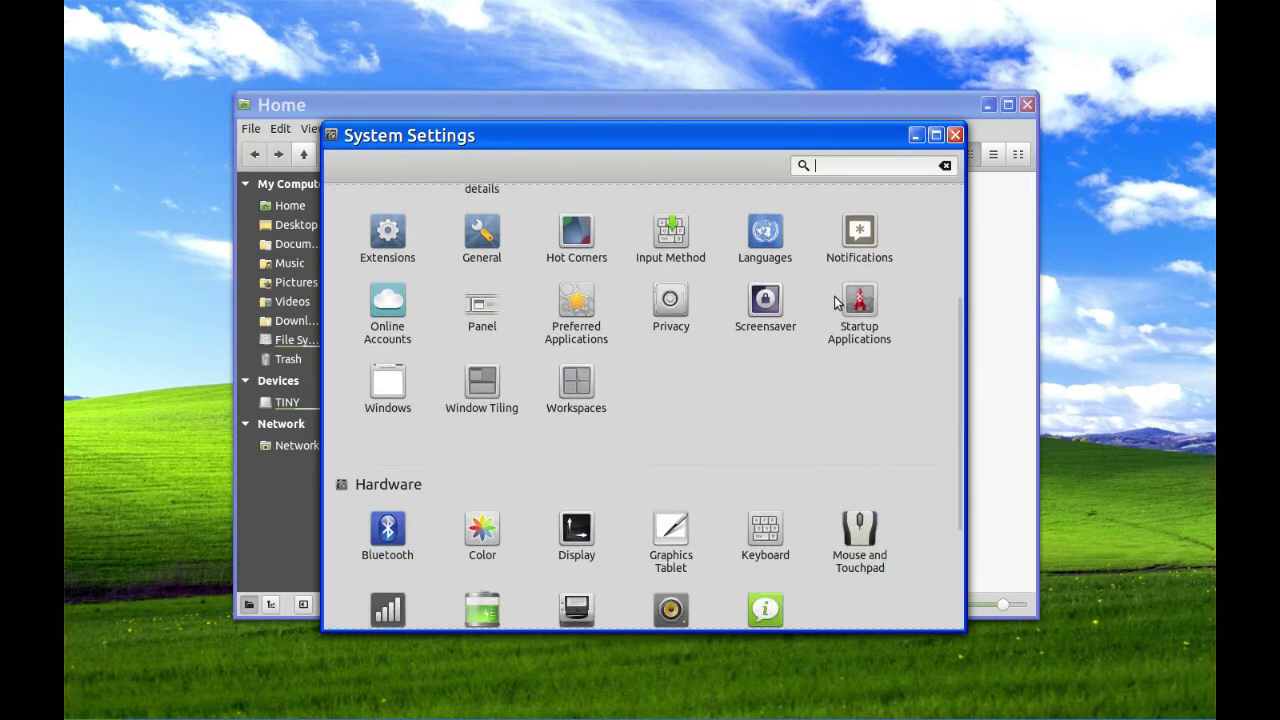
scroll(835, 297, "down", 3)
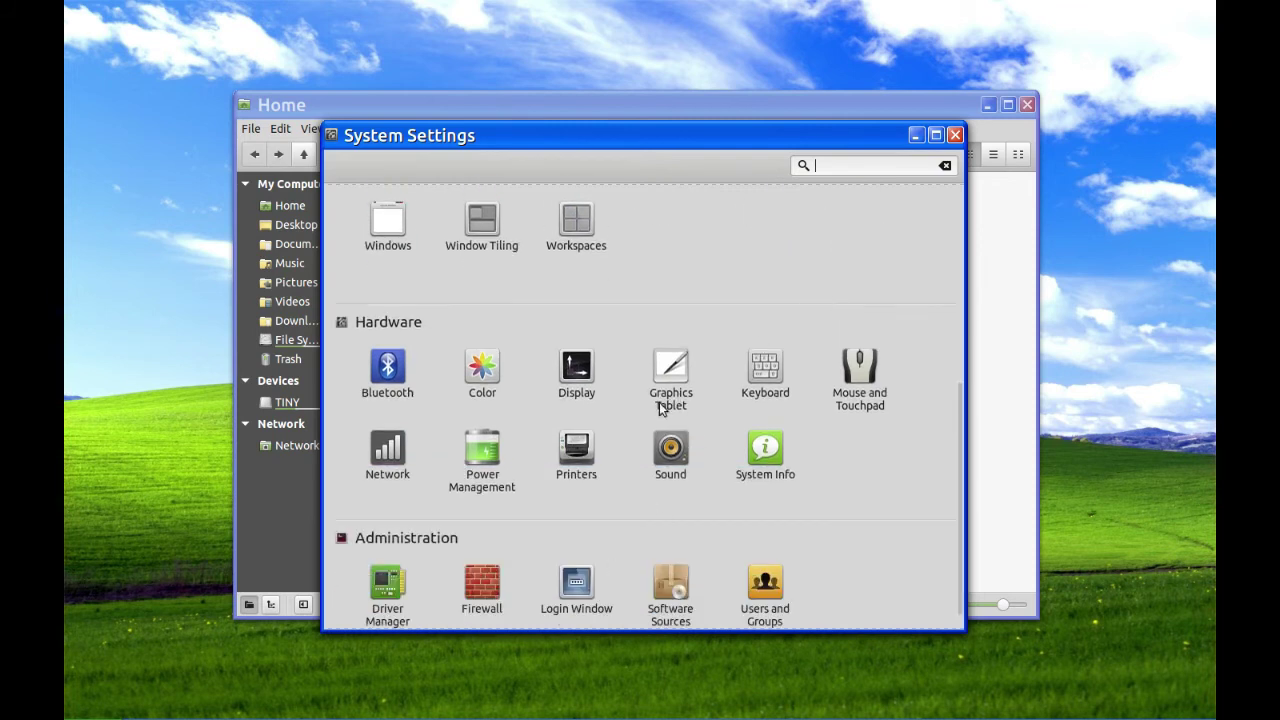
left_click(670, 450)
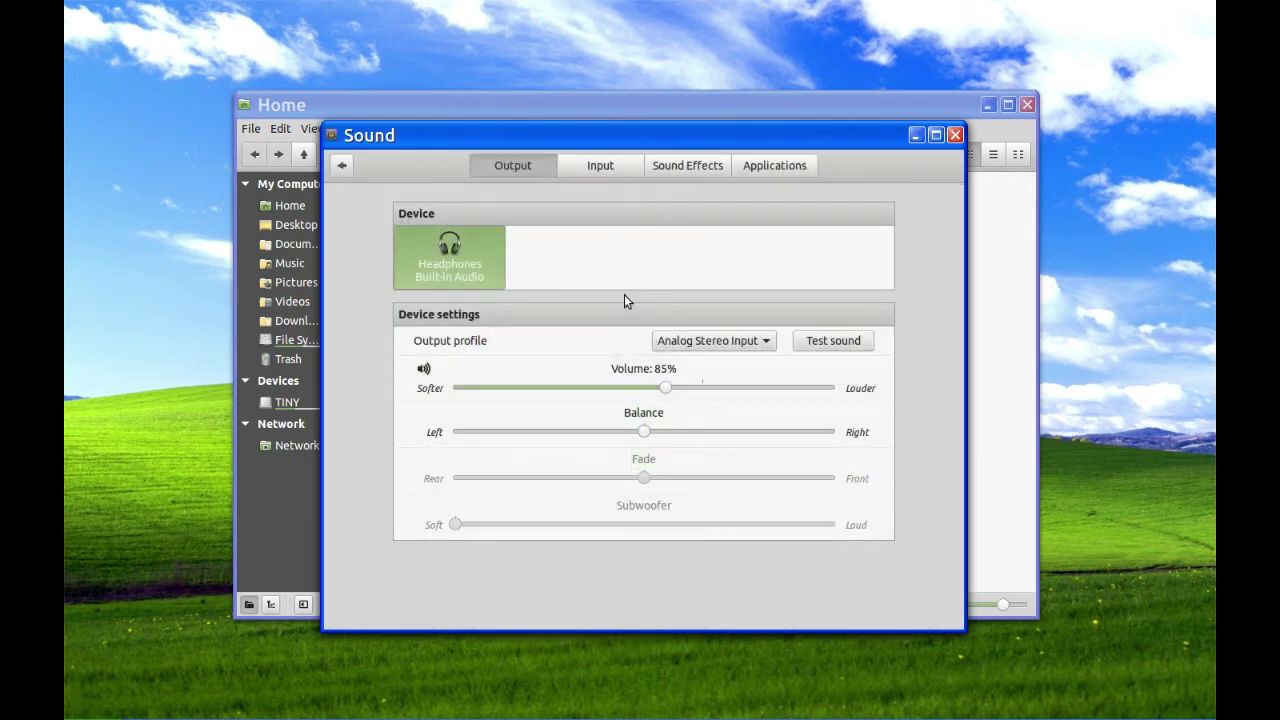
On the Sound Effects tab, choose a sound file for Starting Cinnamon.
left_click(689, 165)
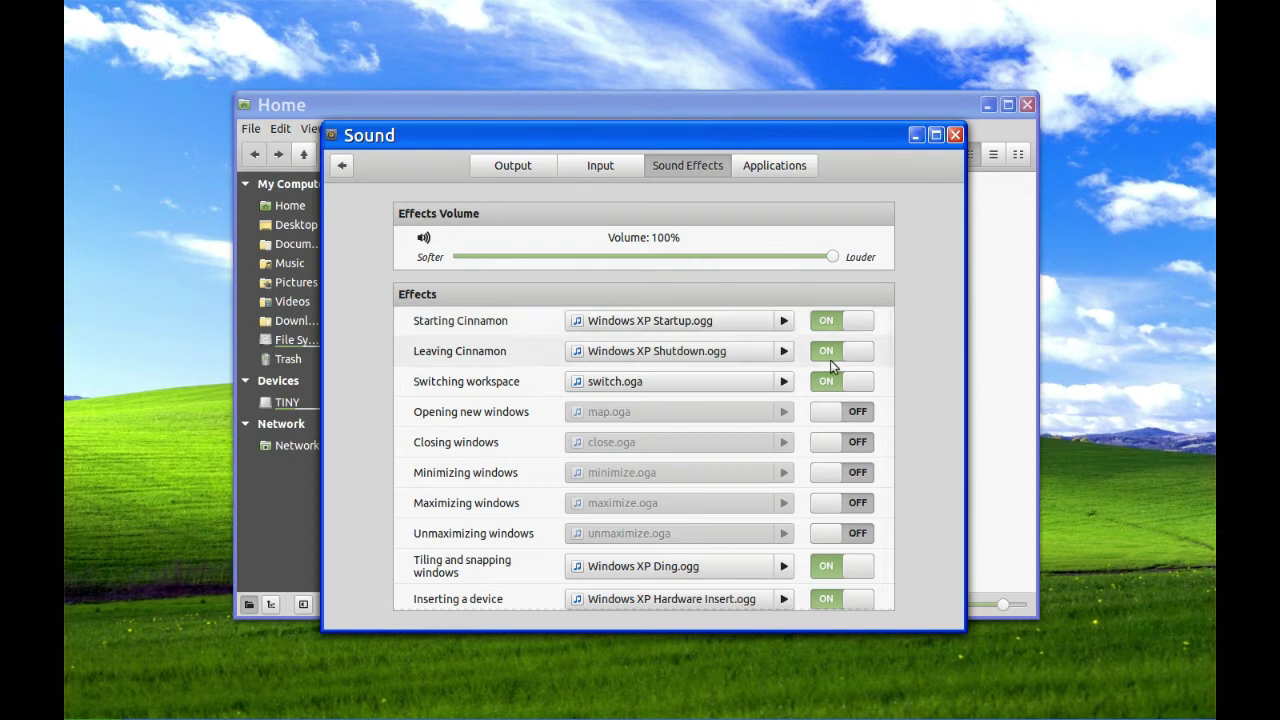
left_click(690, 321)
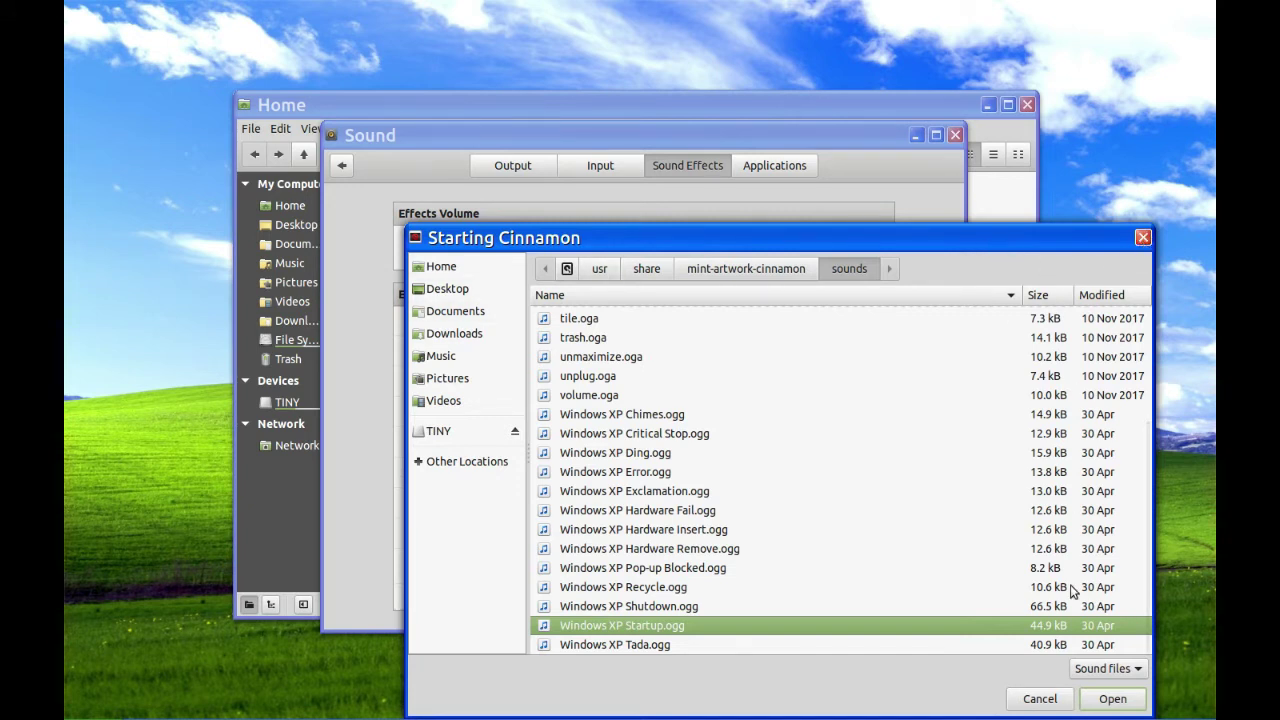
Cancel the file chooser and preview the Windows XP Startup.ogg starting sound.
left_click(1039, 698)
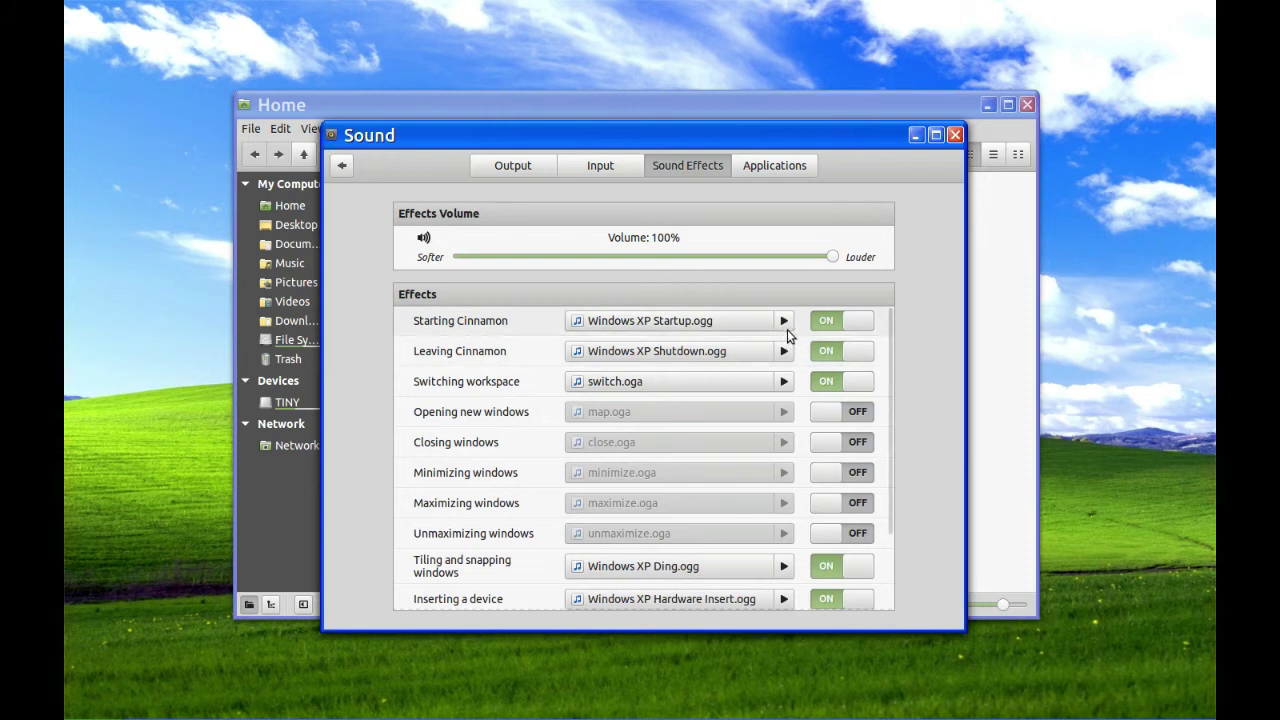
left_click(784, 321)
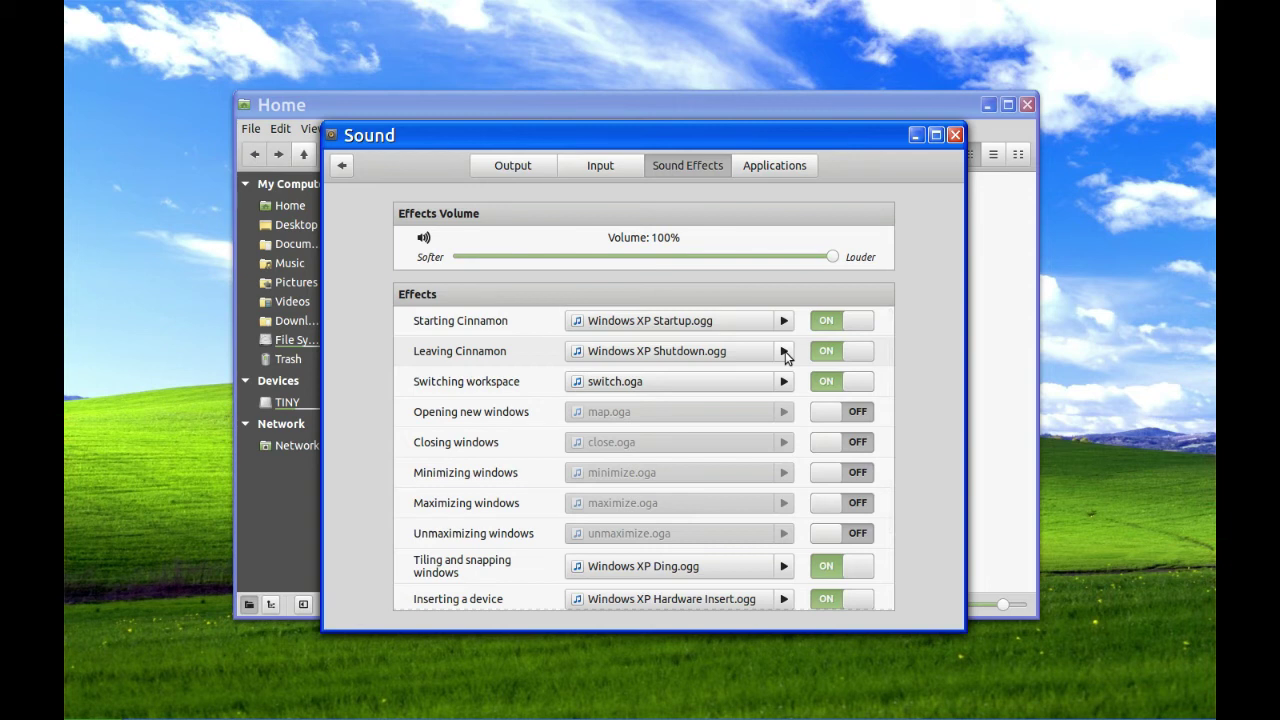
Preview the Leaving Cinnamon, Inserting and Removing a device sounds, then reopen the Starting Cinnamon chooser.
left_click(785, 356)
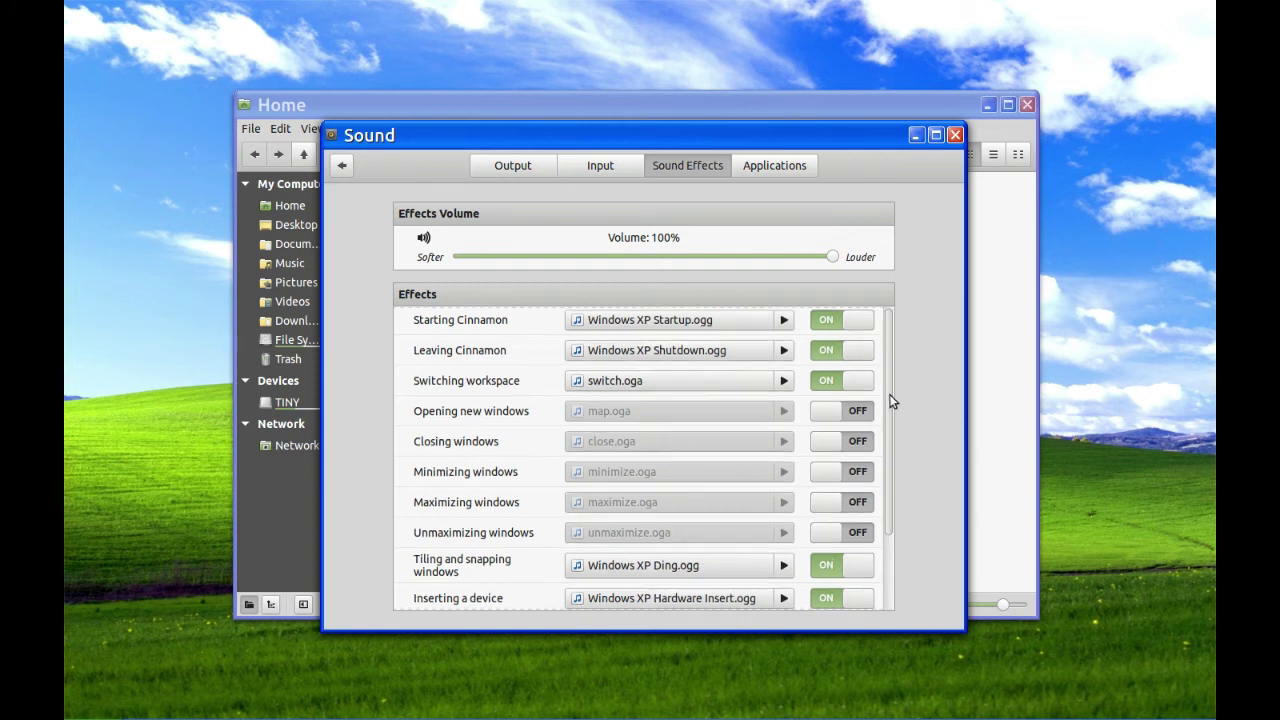
left_click_drag(889, 390, 895, 495)
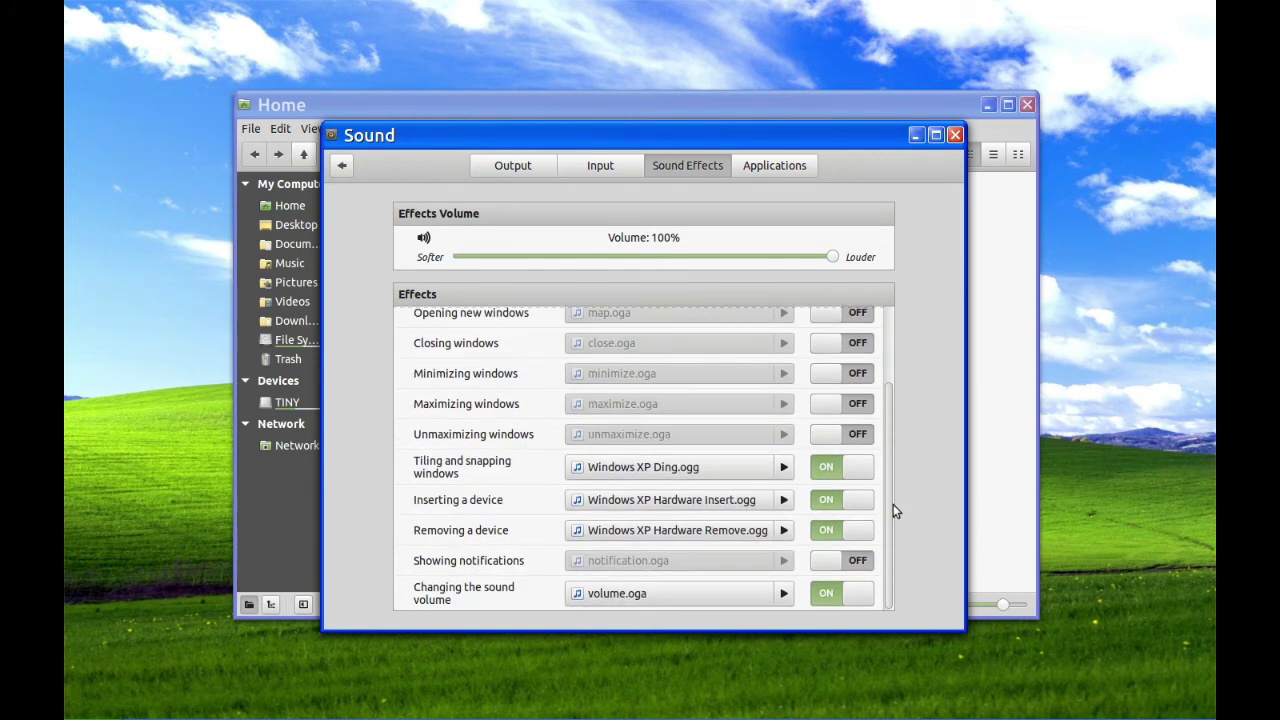
left_click(786, 499)
left_click(785, 536)
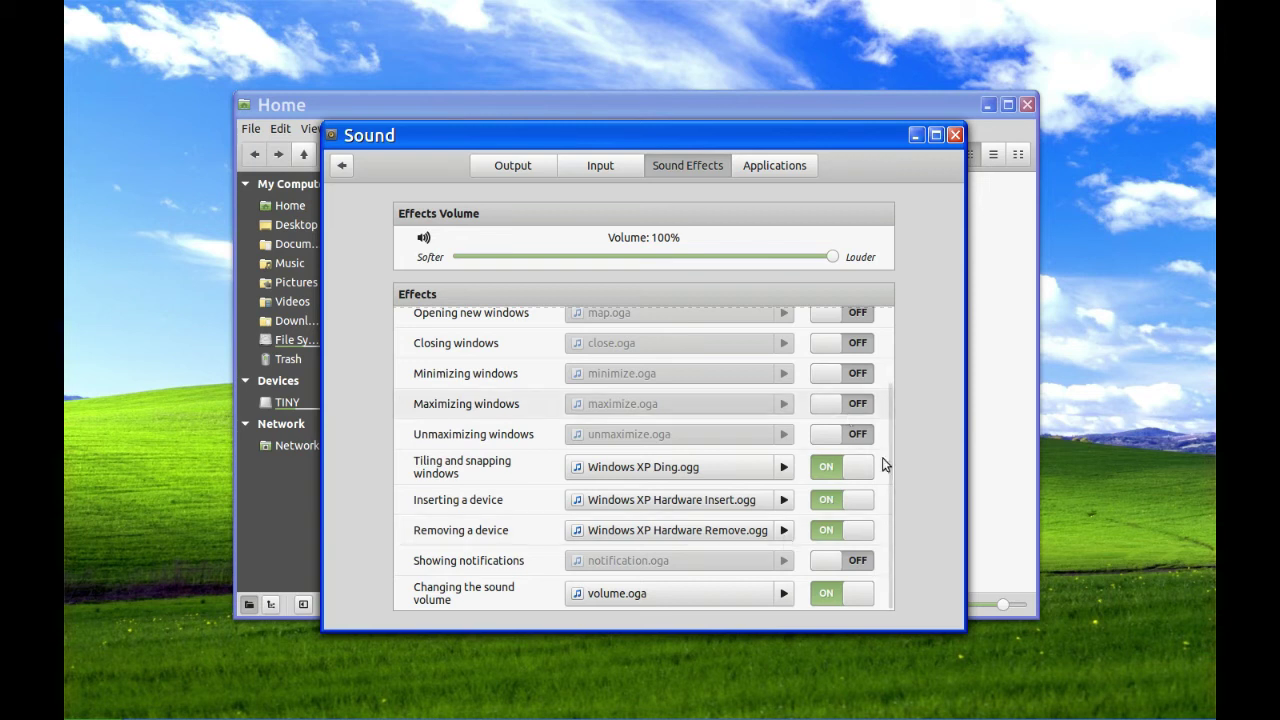
left_click_drag(893, 462, 892, 377)
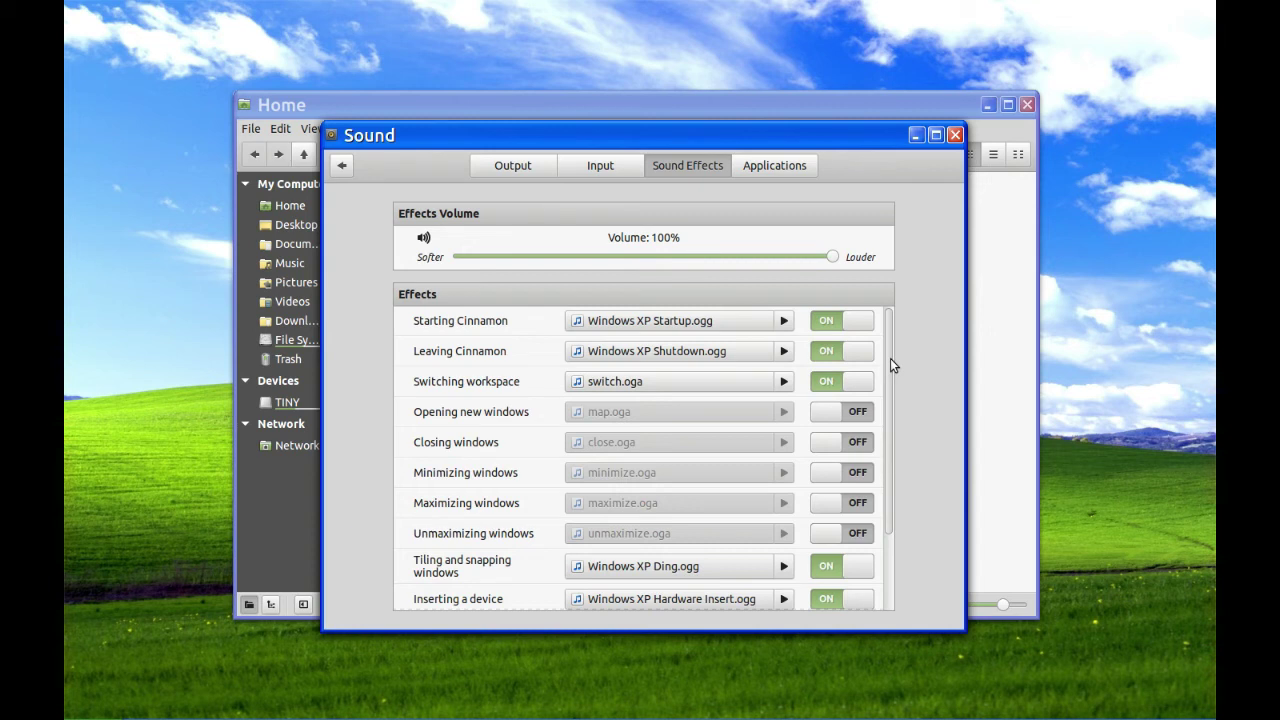
left_click(730, 333)
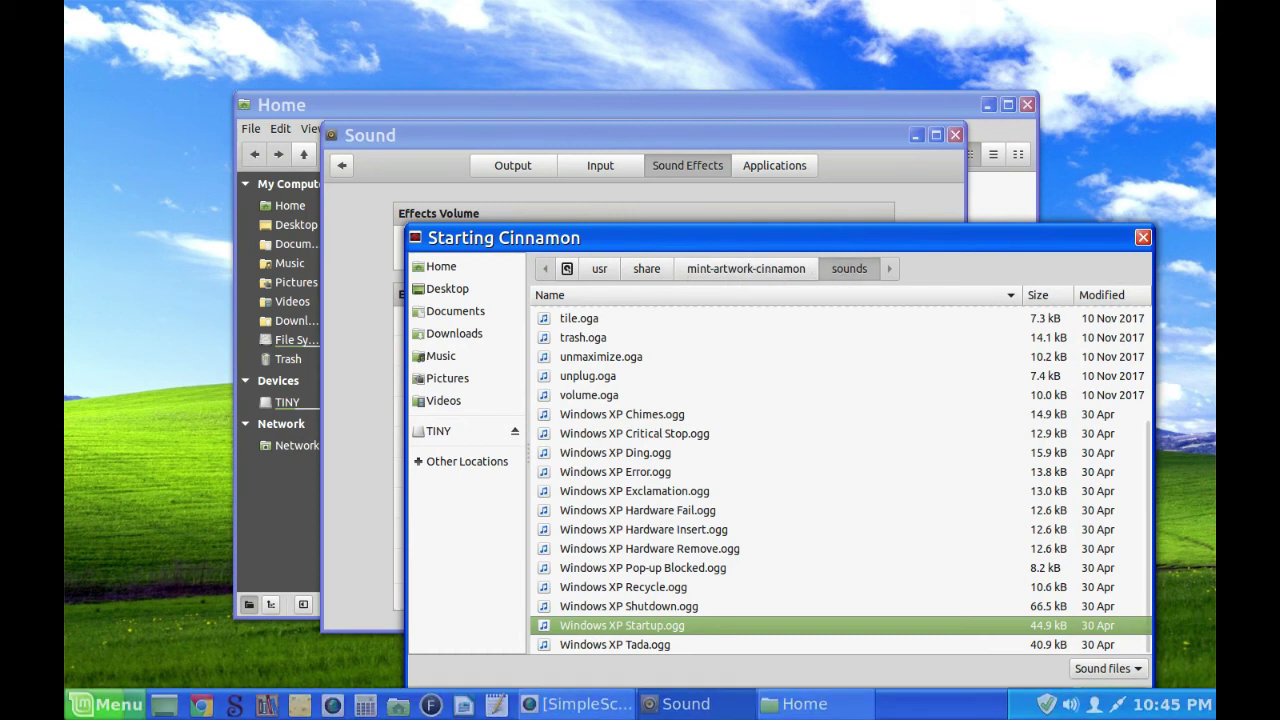
left_click(68, 710)
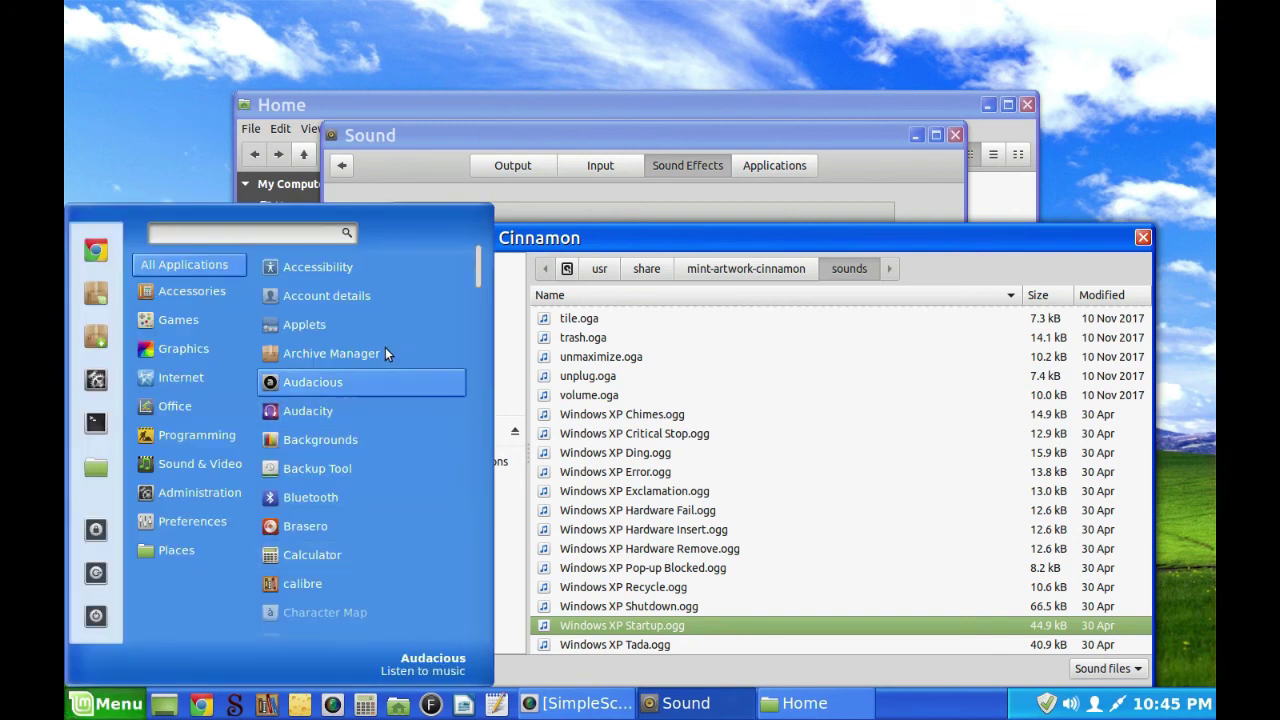
left_click(323, 411)
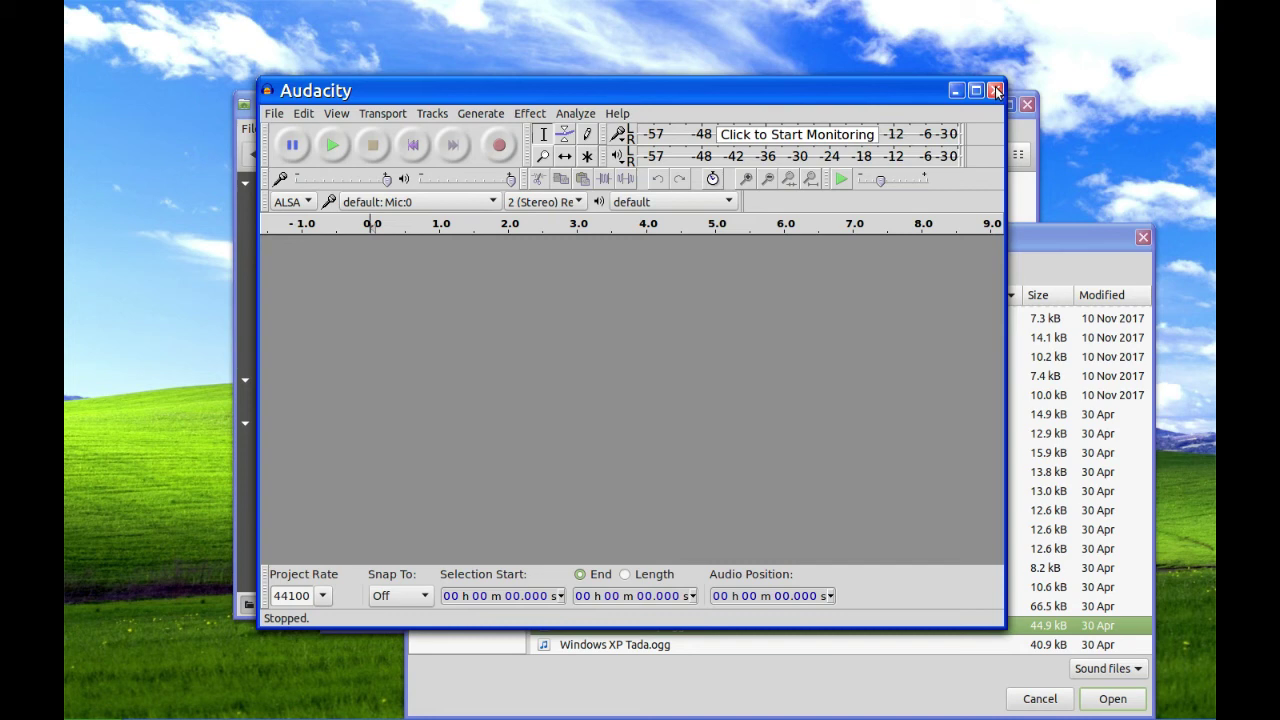
left_click(995, 91)
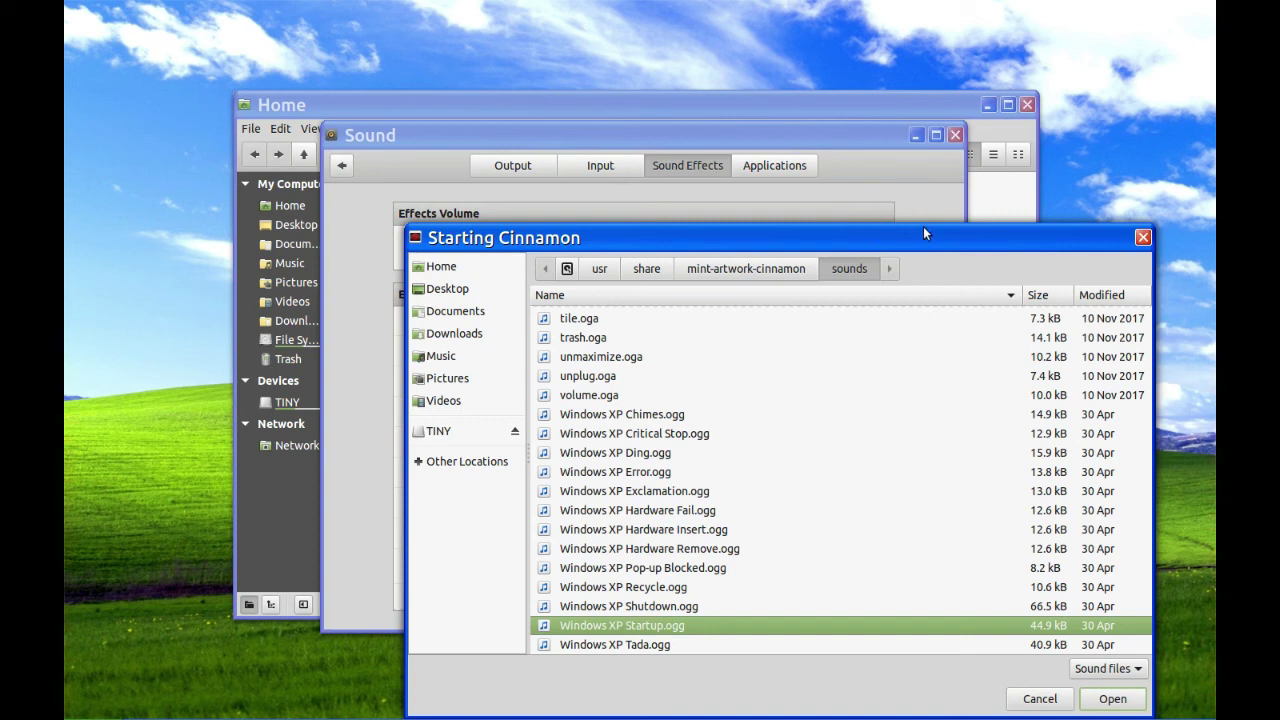
Close the sound chooser, Sound settings and Home windows, then reopen Home in Nemo.
left_click(1143, 238)
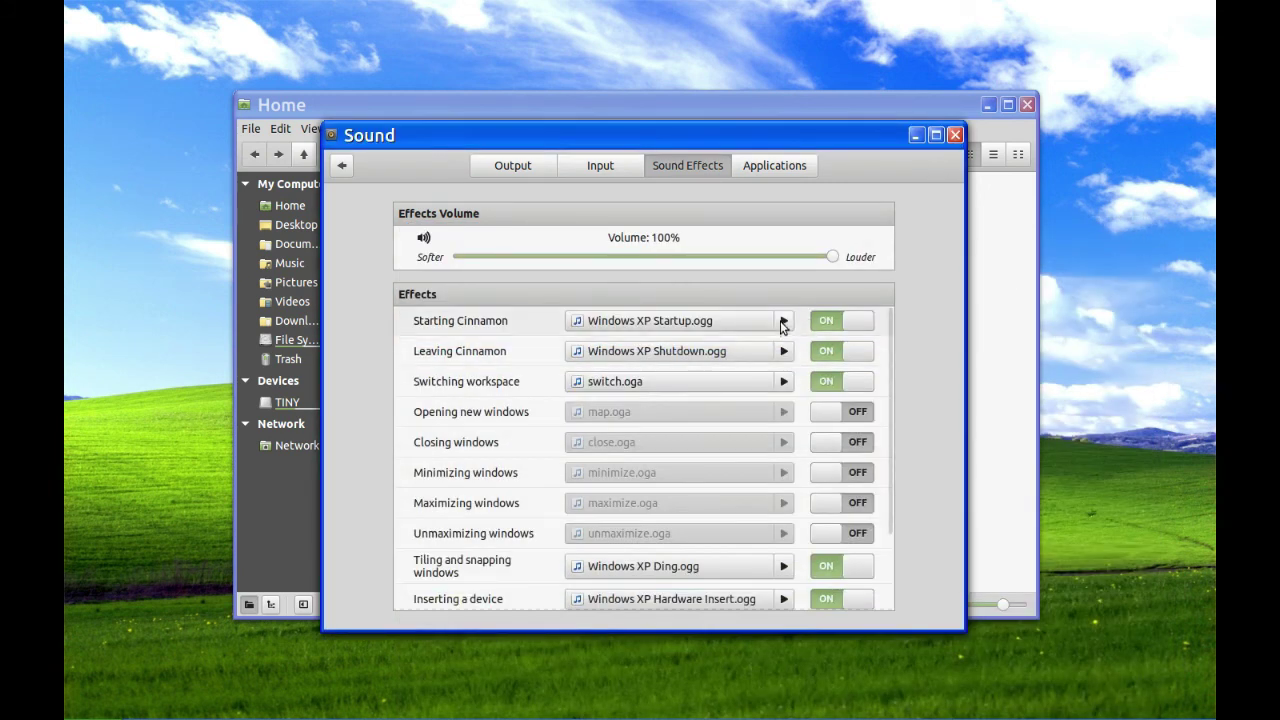
left_click(957, 137)
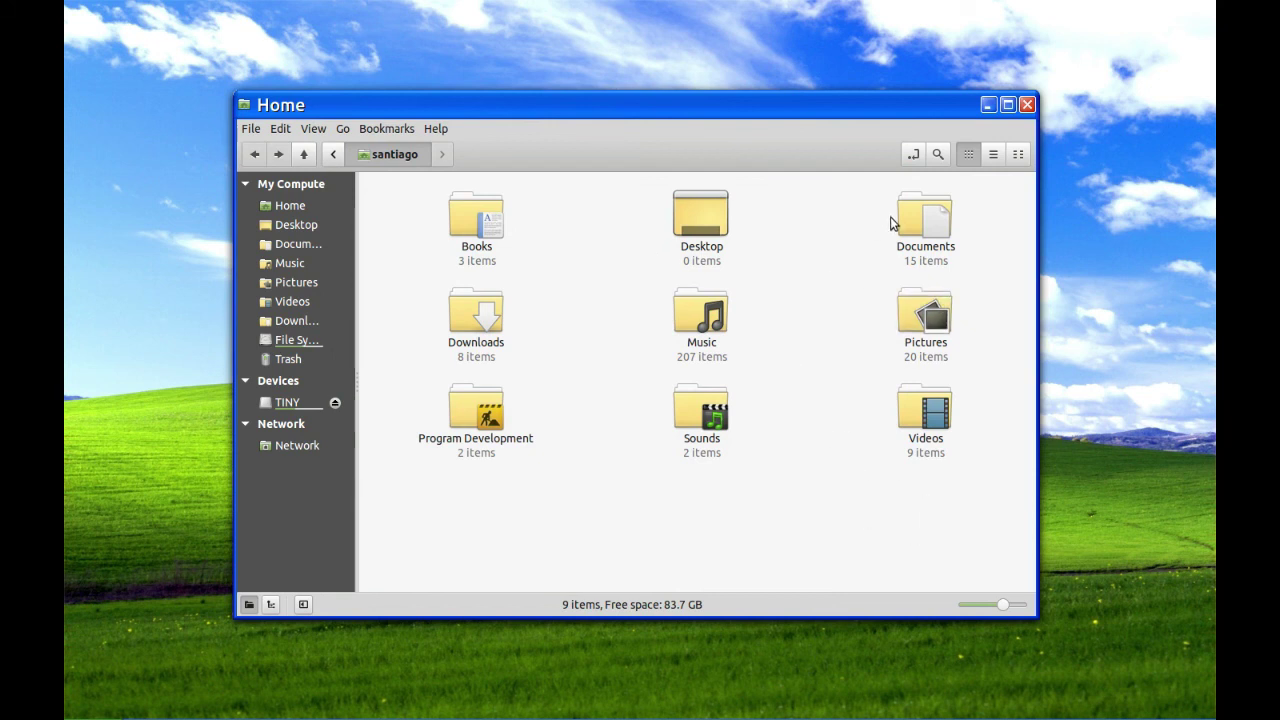
left_click(1028, 106)
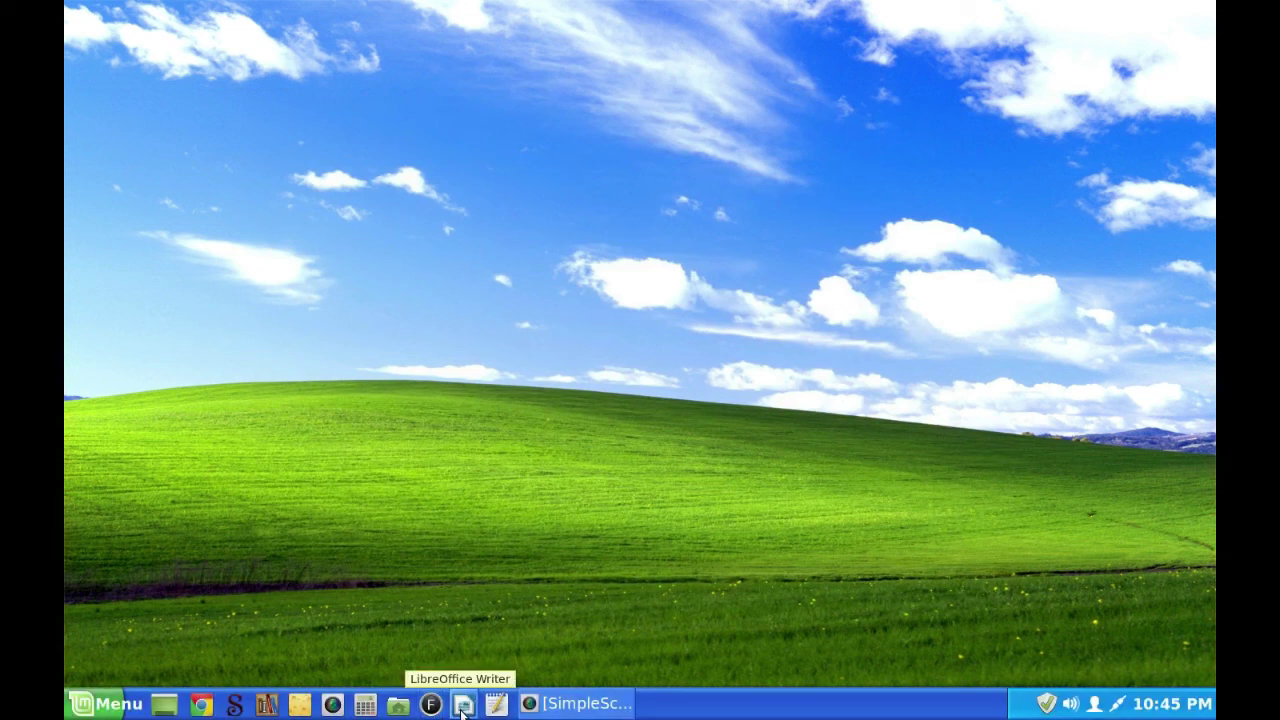
left_click(398, 705)
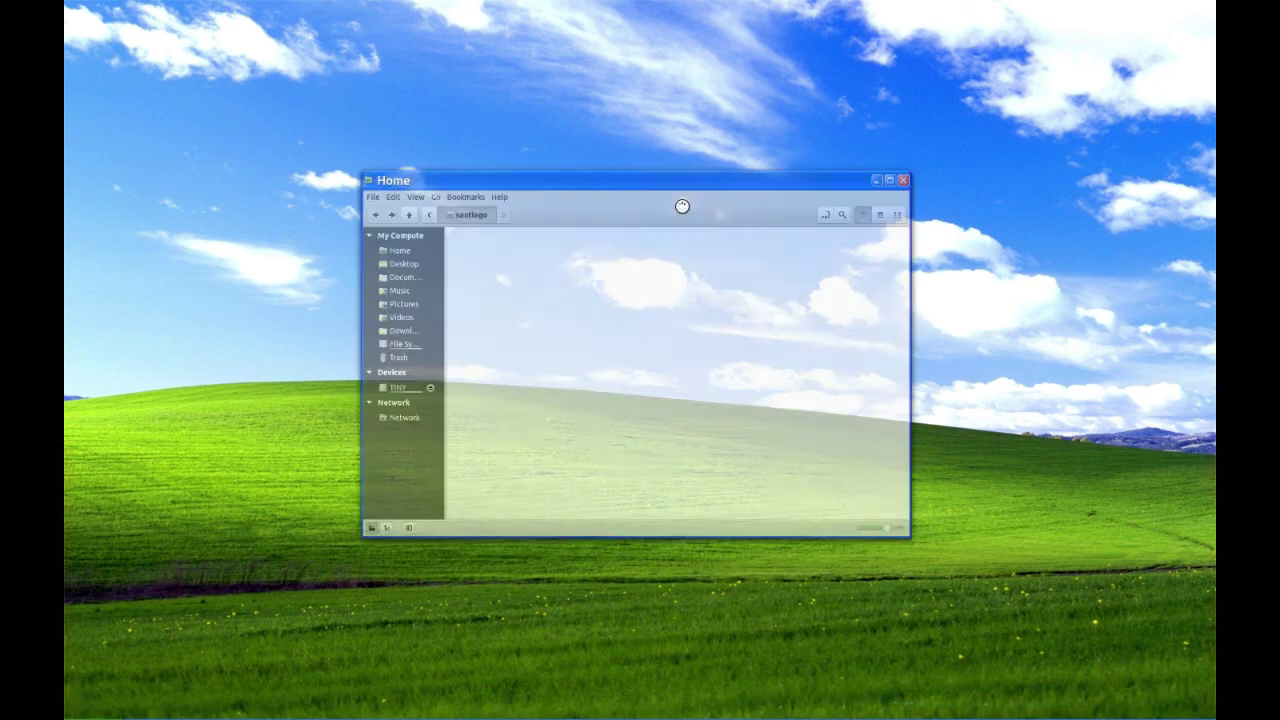